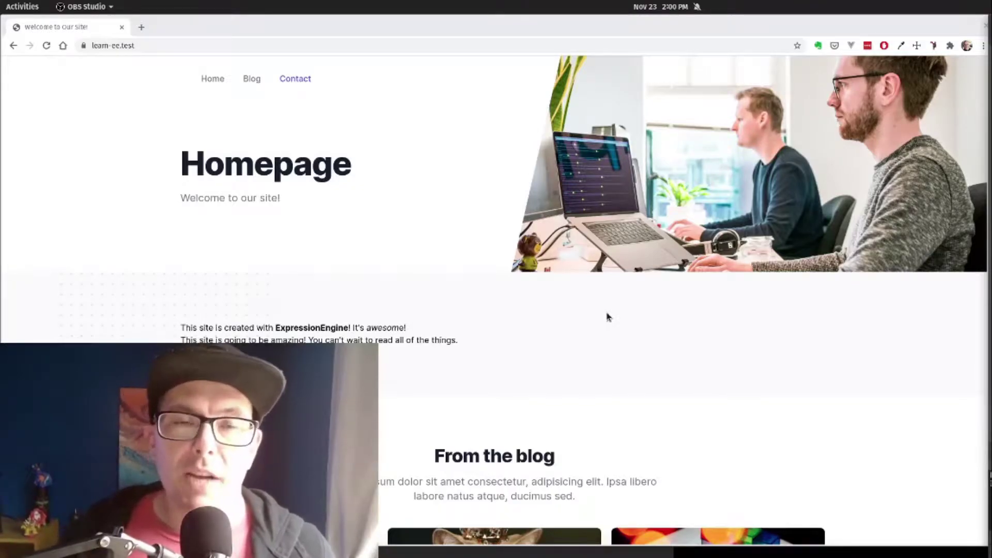
# - Open the site's blog page, then bring the templates folder window to the front
pyautogui.click(255, 78)
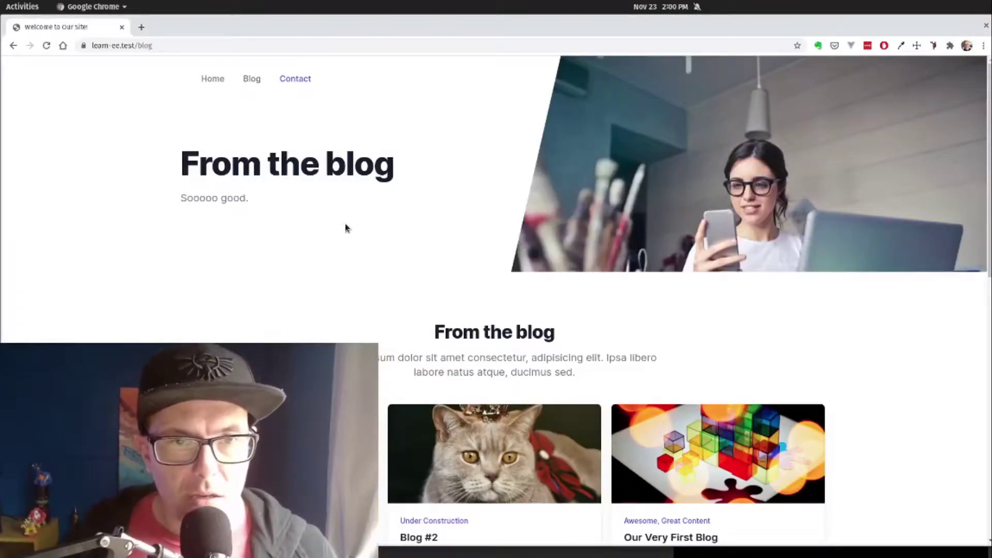
pyautogui.press('super')
pyautogui.click(417, 321)
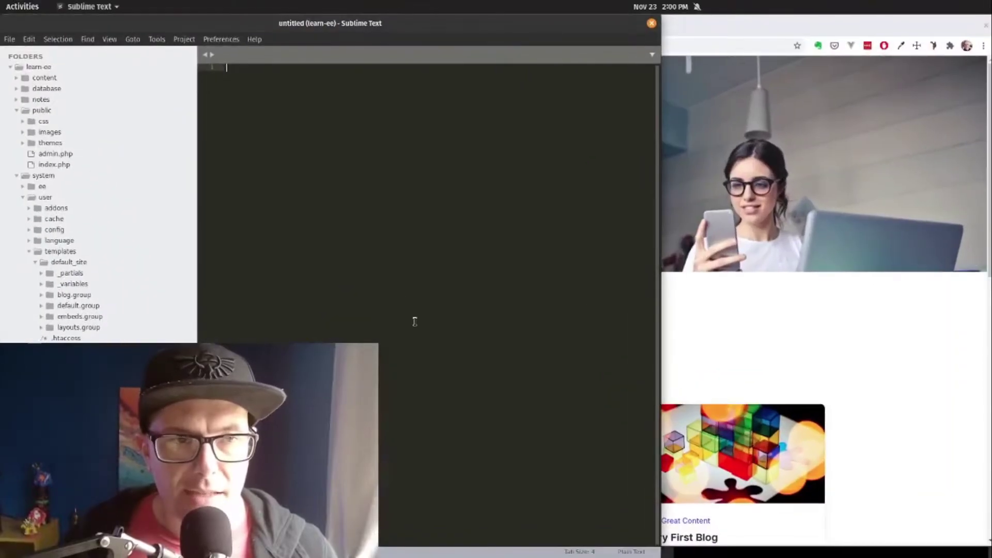
pyautogui.press('super')
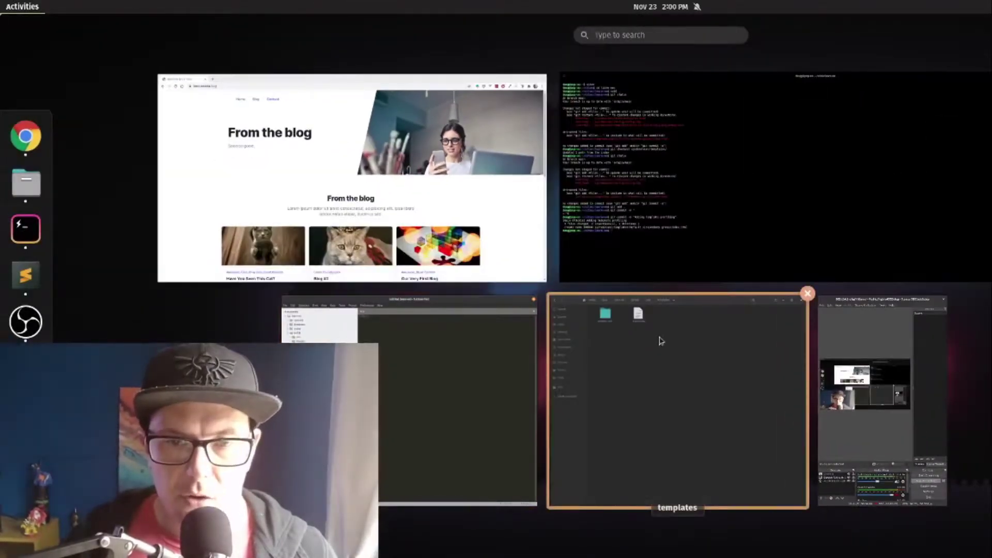
pyautogui.click(660, 339)
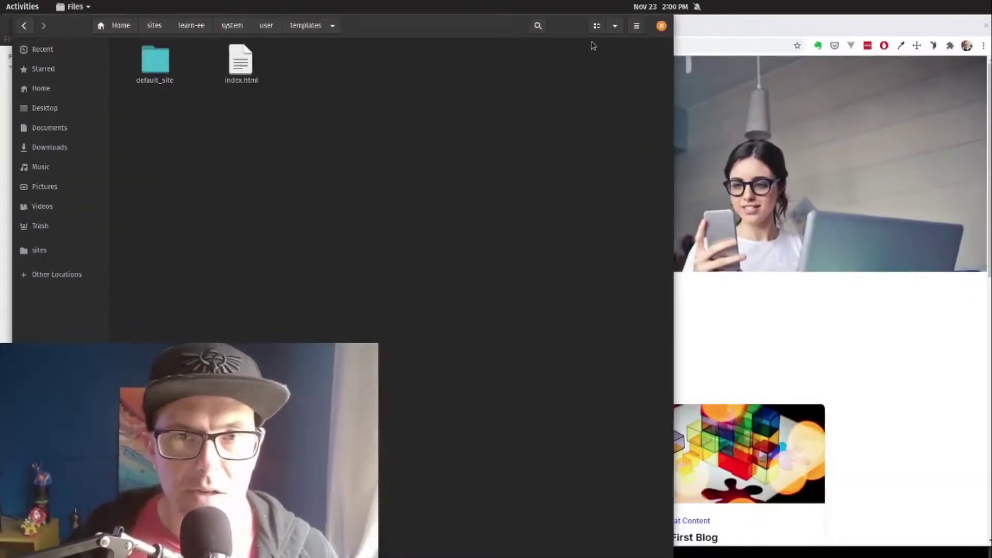
# - Show the templates folder as a detailed list and open default_site
pyautogui.click(636, 26)
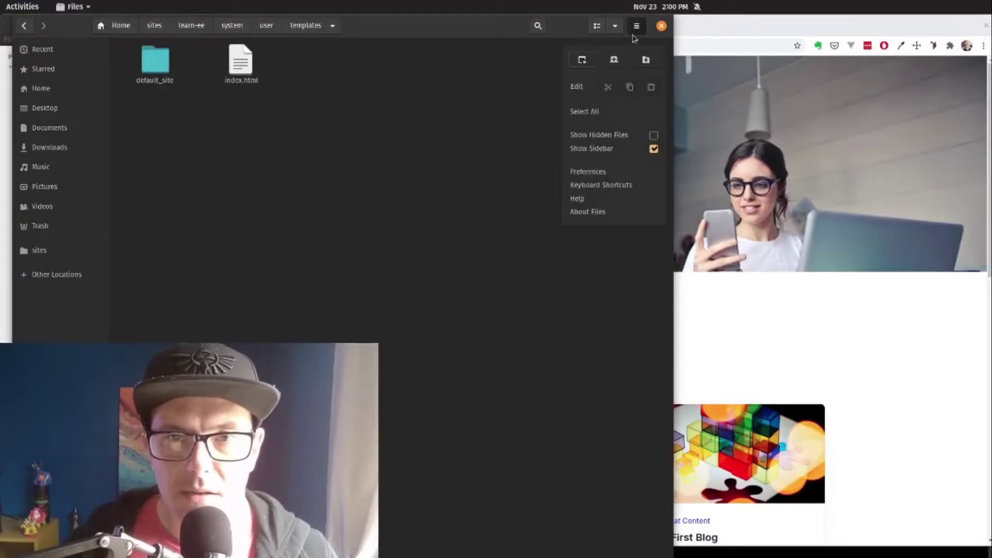
pyautogui.click(597, 26)
pyautogui.click(598, 27)
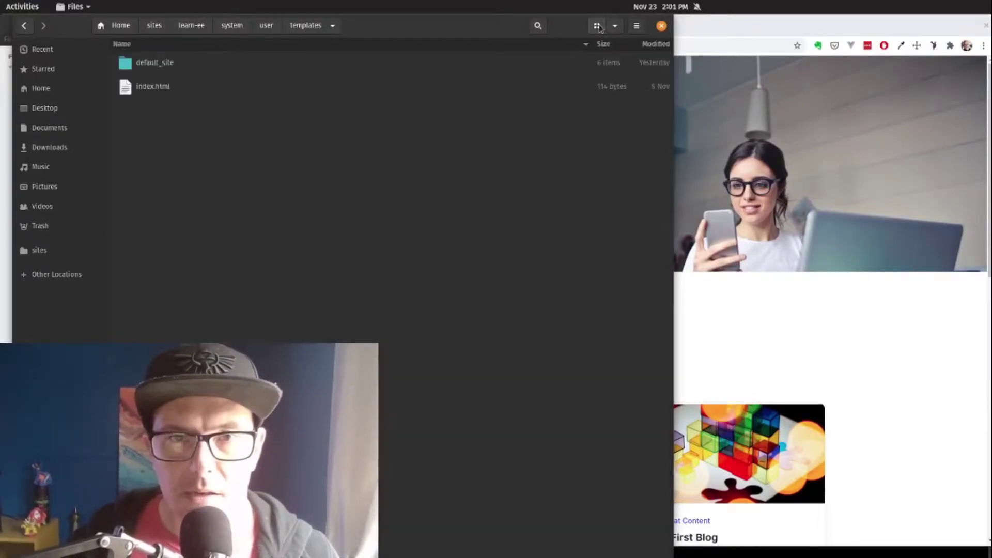
pyautogui.doubleClick(165, 66)
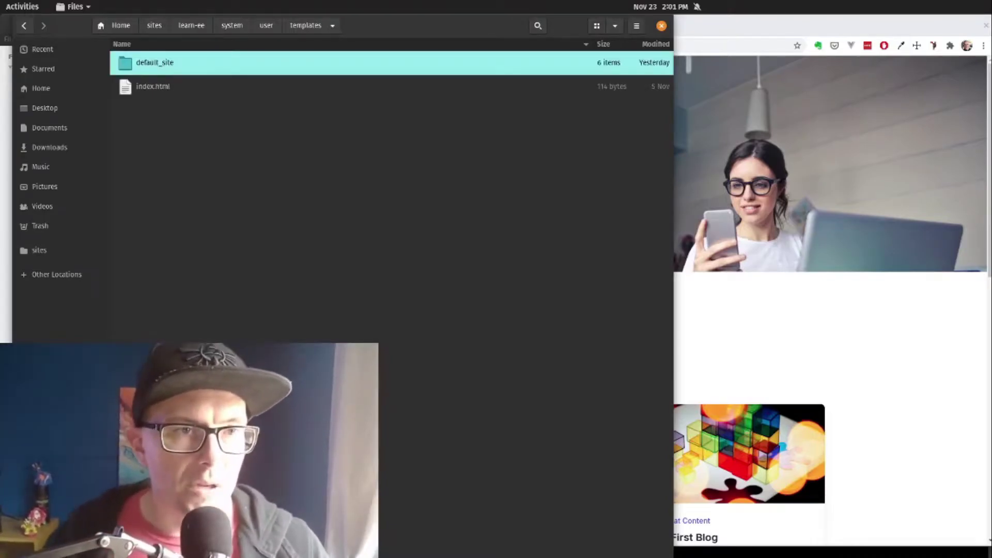
# - Select the blog page address, then peek into default.group and return to default_site
pyautogui.click(732, 18)
pyautogui.click(180, 41)
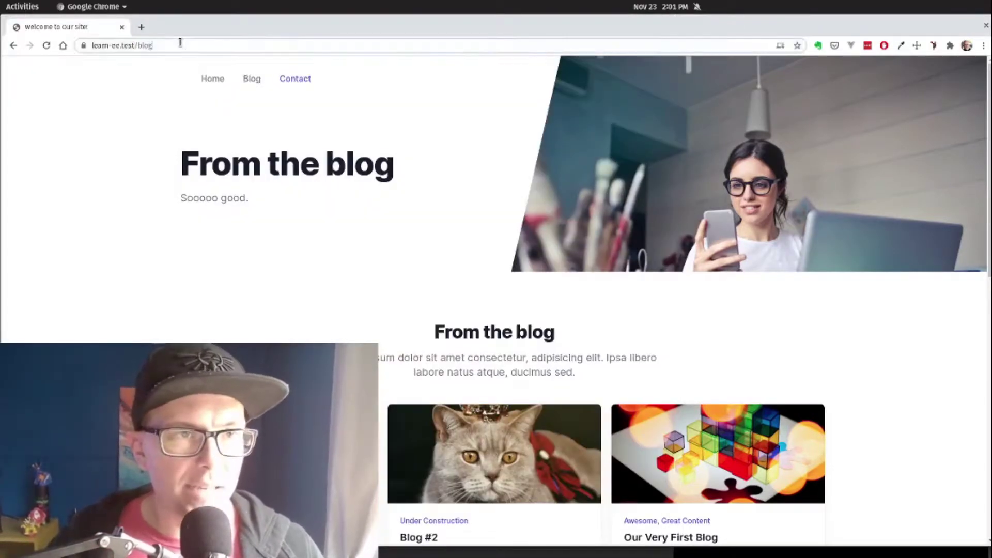
pyautogui.hotkey('alt', 'Tab')
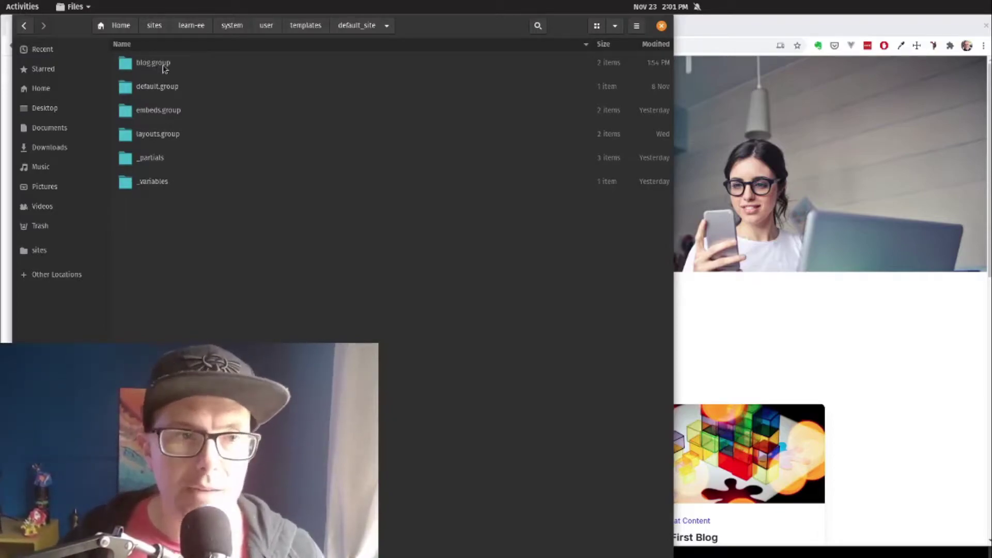
pyautogui.doubleClick(157, 93)
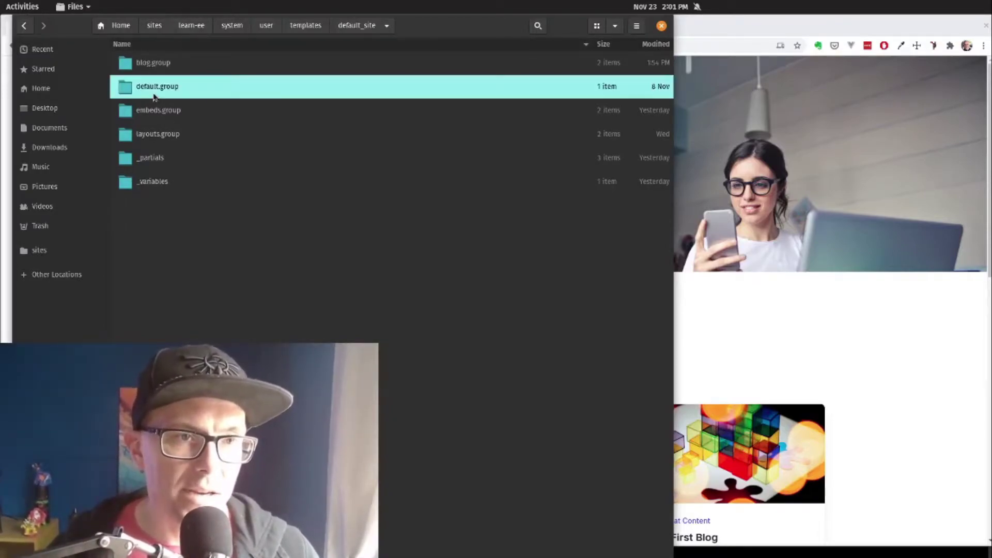
pyautogui.click(357, 24)
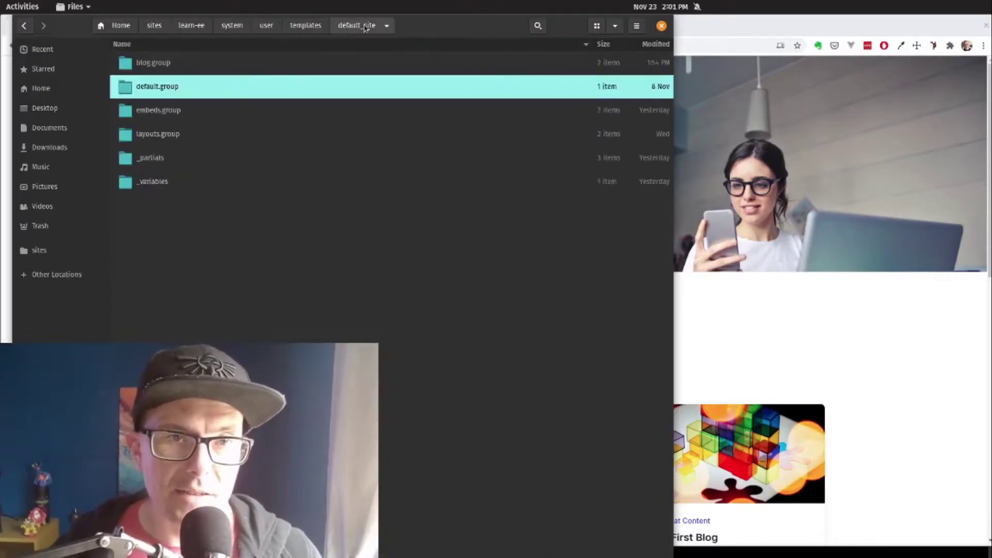
# - Open blog.group in Files and its index.html template in Sublime Text
pyautogui.doubleClick(153, 64)
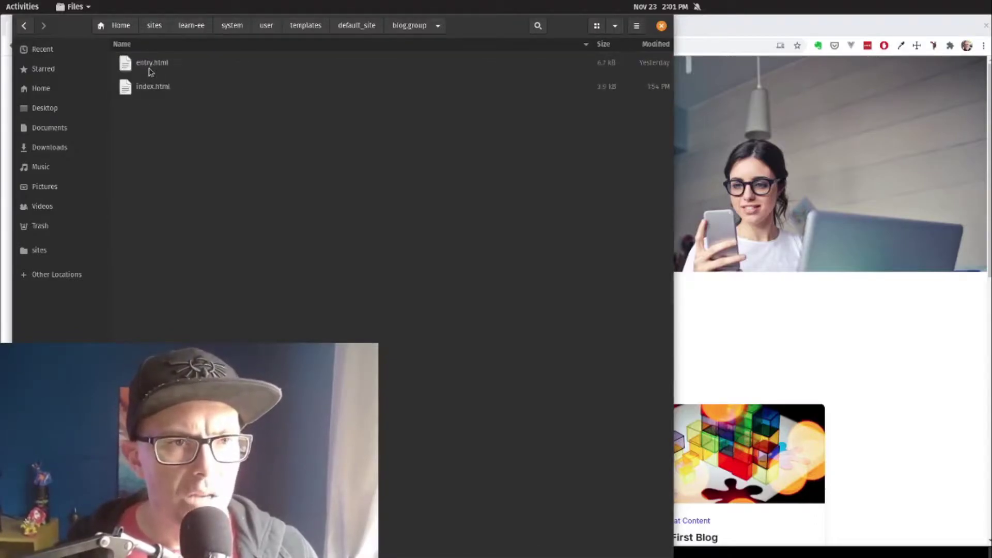
pyautogui.click(723, 28)
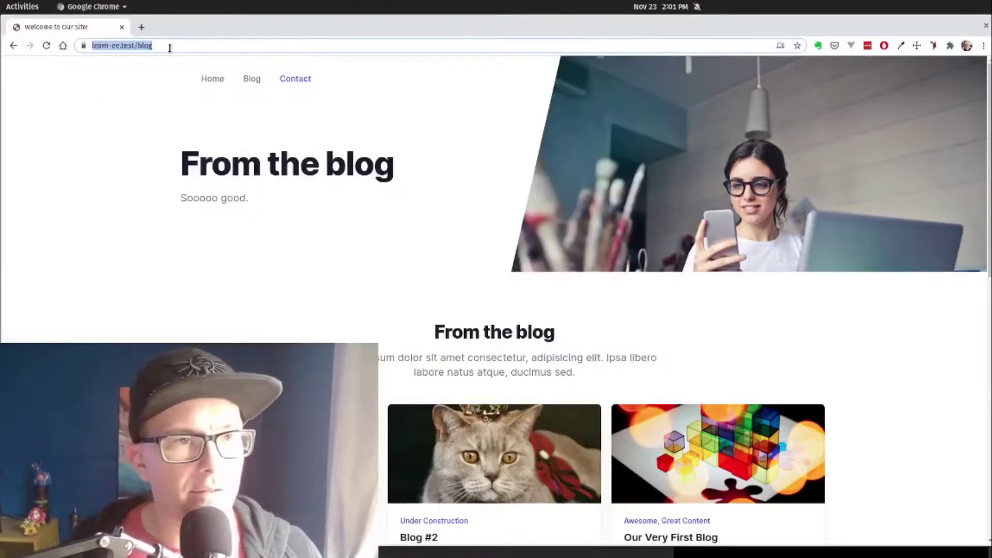
pyautogui.hotkey('alt', 'Tab')
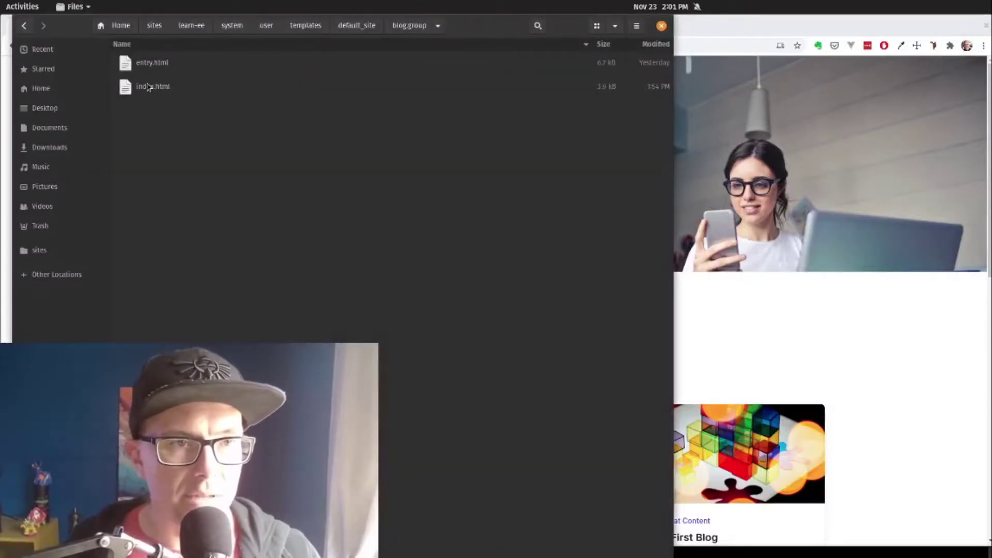
pyautogui.hotkey('alt', 'Tab')
pyautogui.hotkey('alt', 'Tab')
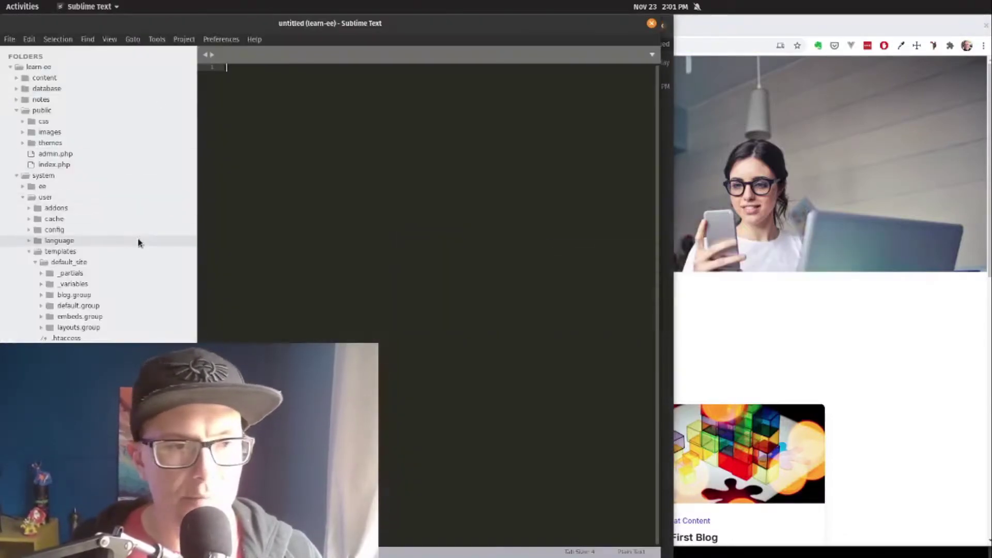
pyautogui.click(74, 294)
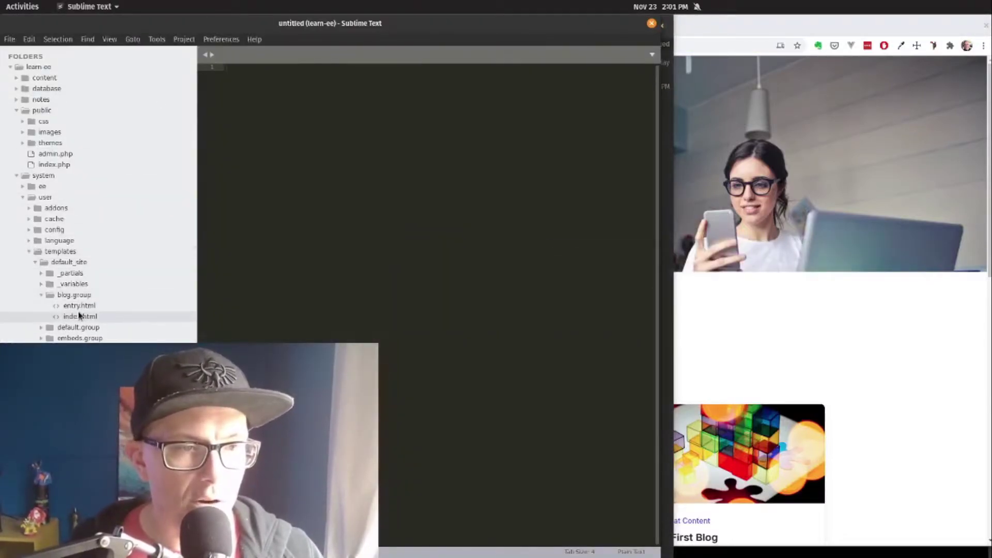
pyautogui.click(80, 316)
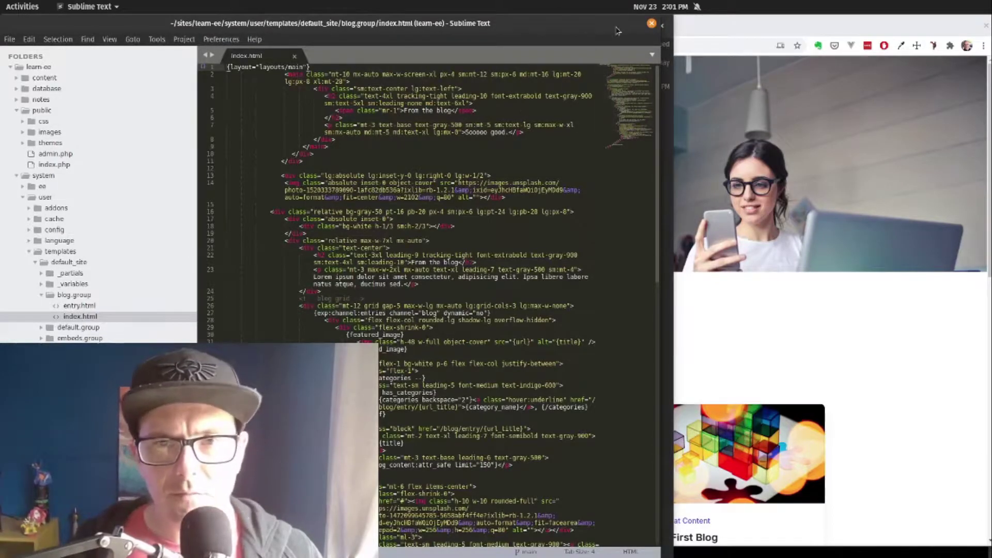
# - Load /blog/entry/have-you-seen-this-cat in the browser, then return to the blog.group listing
pyautogui.hotkey('alt', 'Tab')
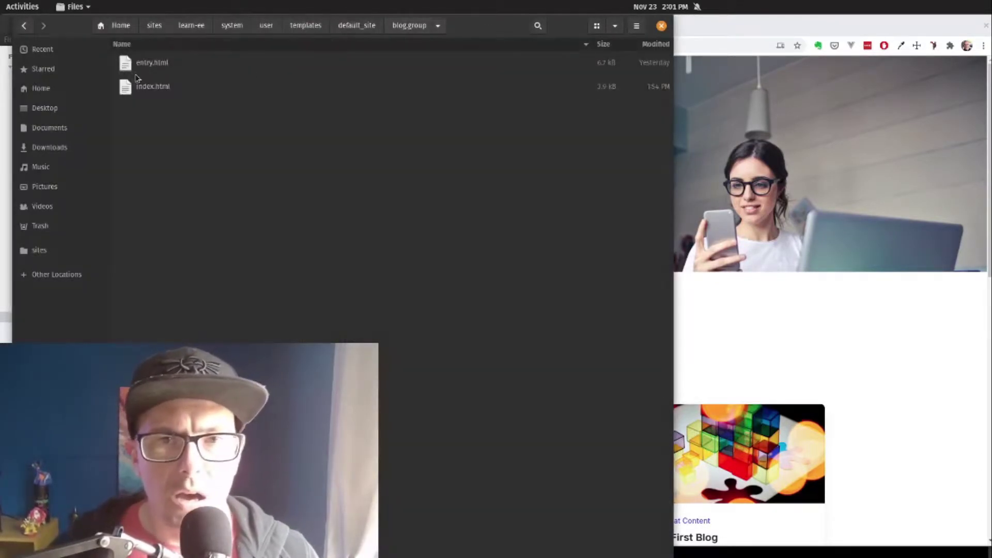
pyautogui.click(790, 36)
pyautogui.scroll(-3, 507, 169)
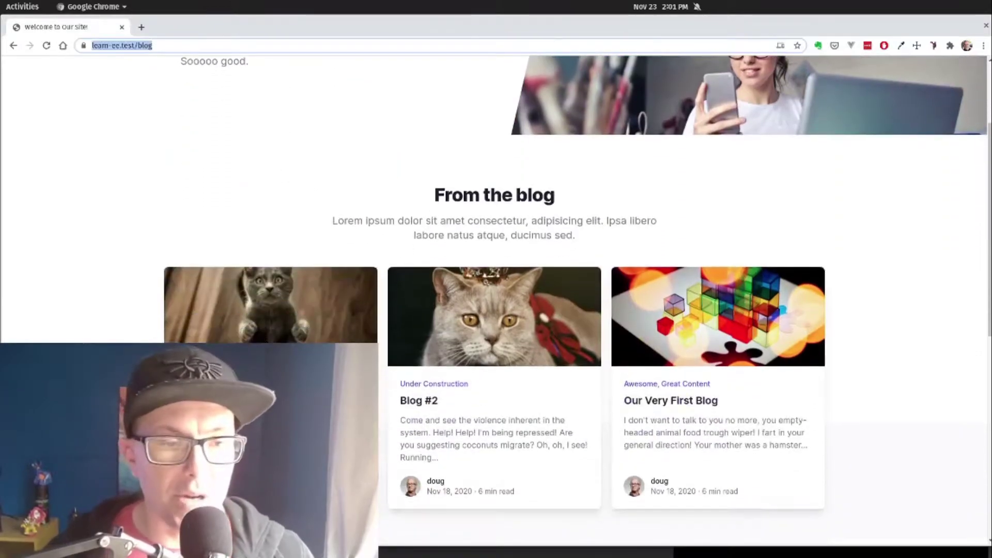
pyautogui.write('learn-ee.test/blog/entry/have-you-seen-this-cat')
pyautogui.press('Return')
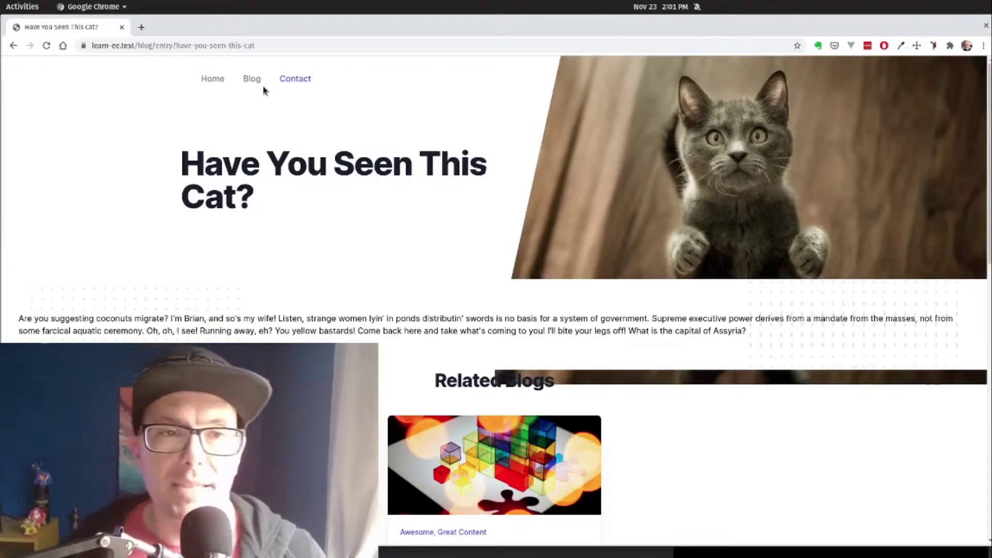
pyautogui.hotkey('alt', 'Tab')
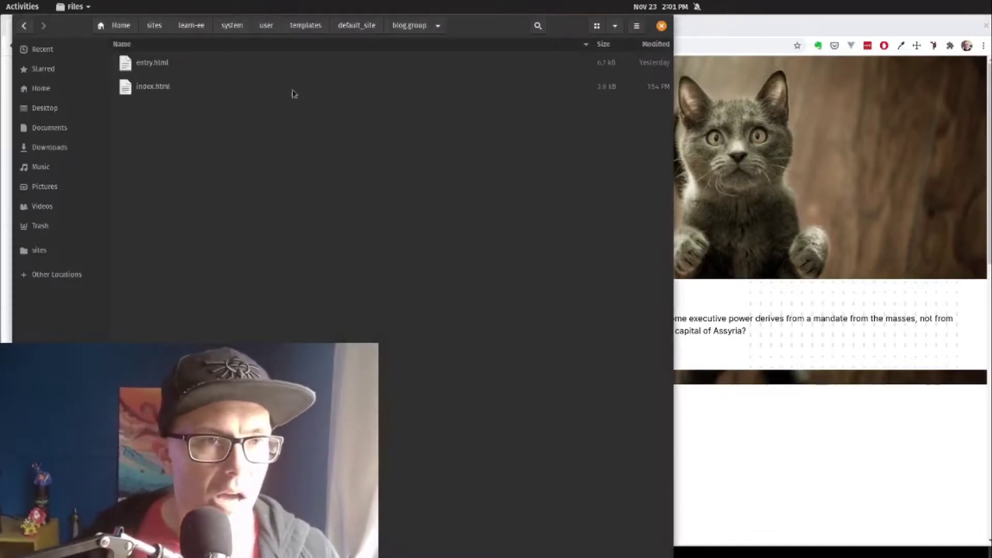
# - Open blog.group's entry.html in Sublime Text at line 7, then bring up the Template Routes docs
pyautogui.click(156, 64)
pyautogui.hotkey('alt', 'Tab')
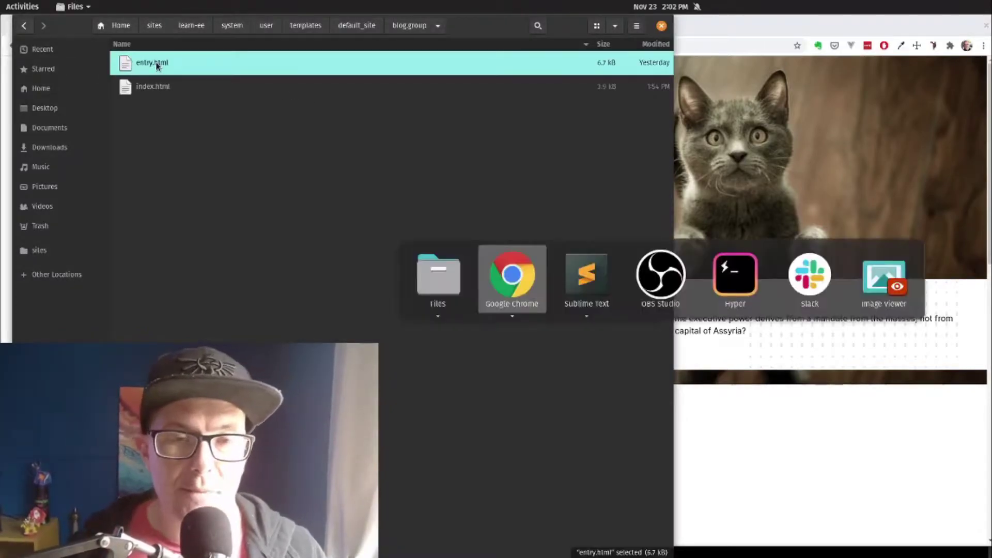
pyautogui.hotkey('alt', 'Tab')
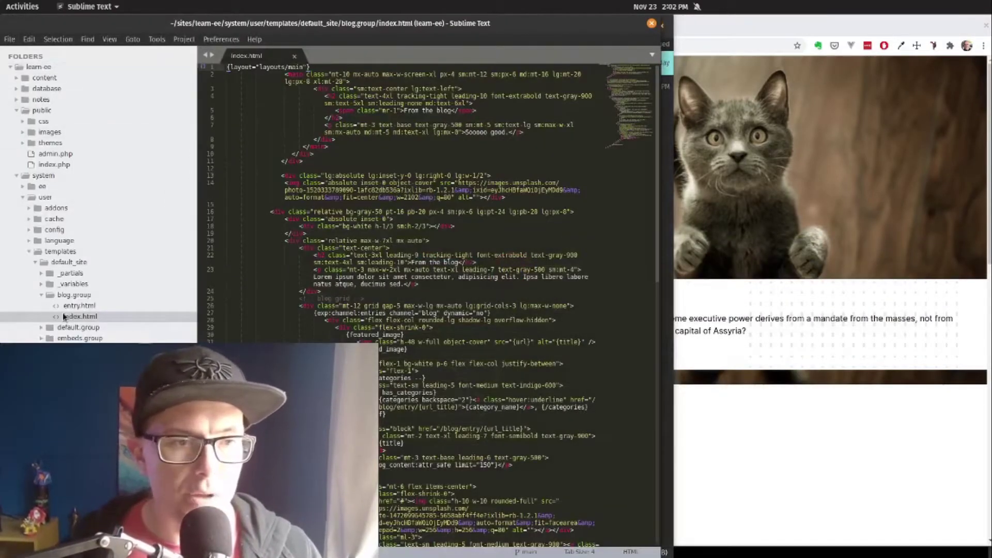
pyautogui.click(76, 307)
pyautogui.click(292, 110)
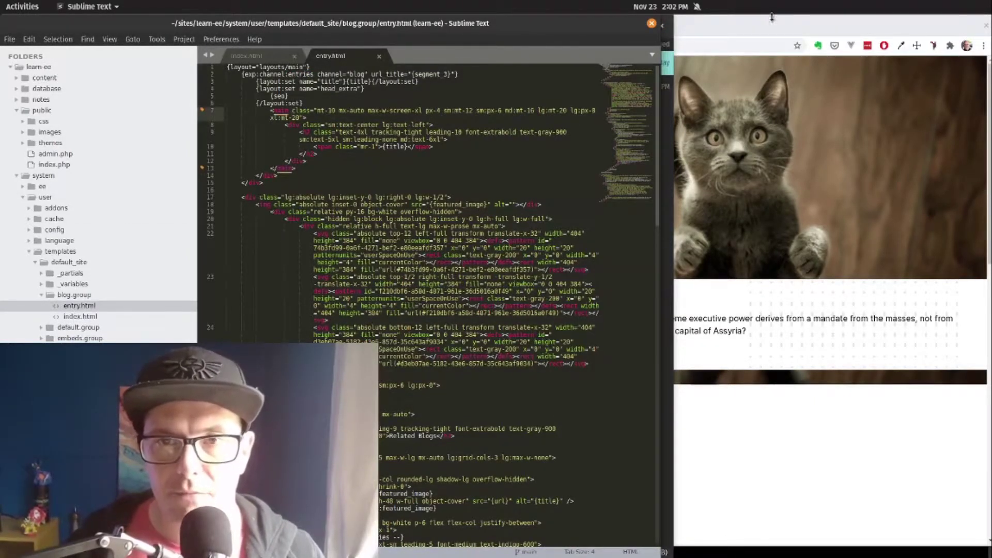
pyautogui.click(695, 25)
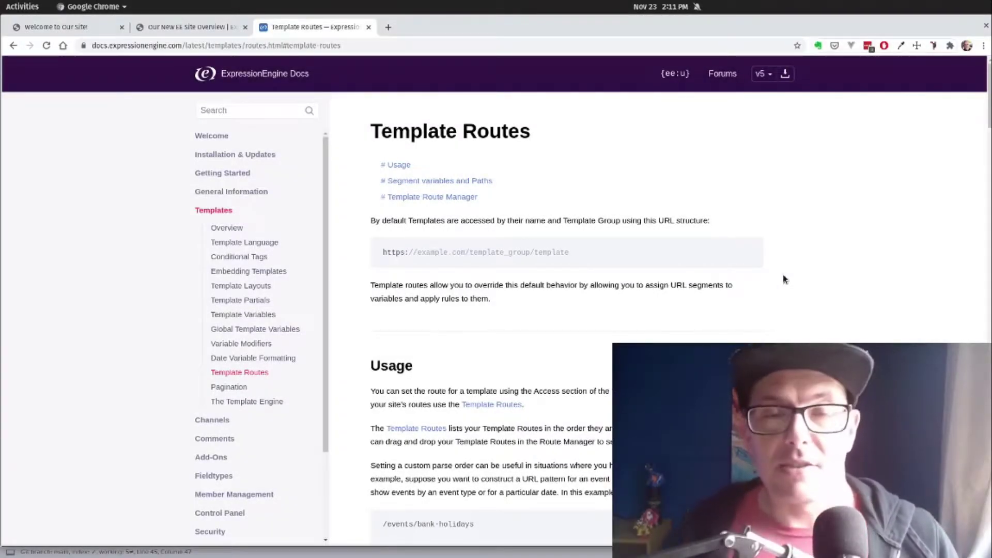
# - Scroll to the Template Route section and select the /name/{first_name:alpha}/{last_name:alpha}/… example route
pyautogui.scroll(-2, 805, 284)
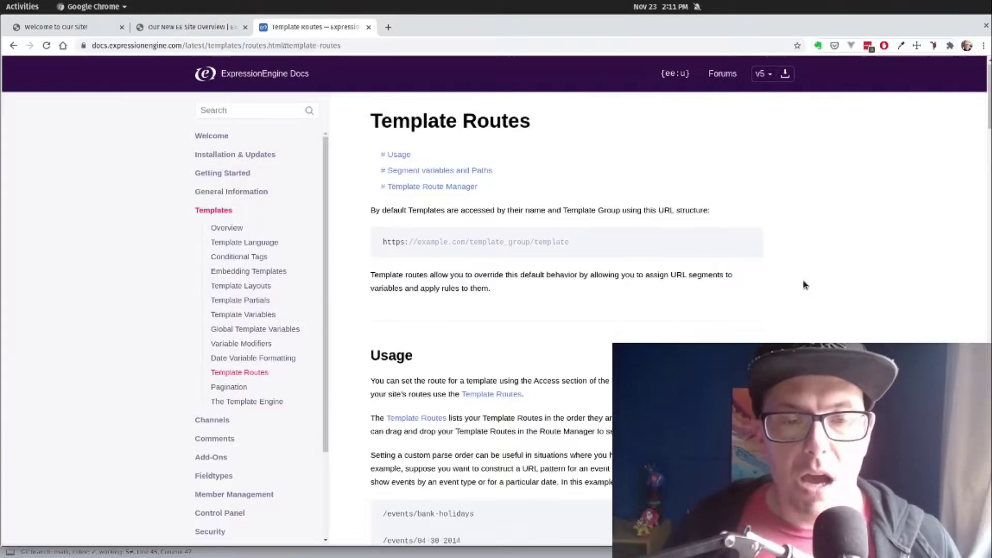
pyautogui.scroll(-10, 804, 284)
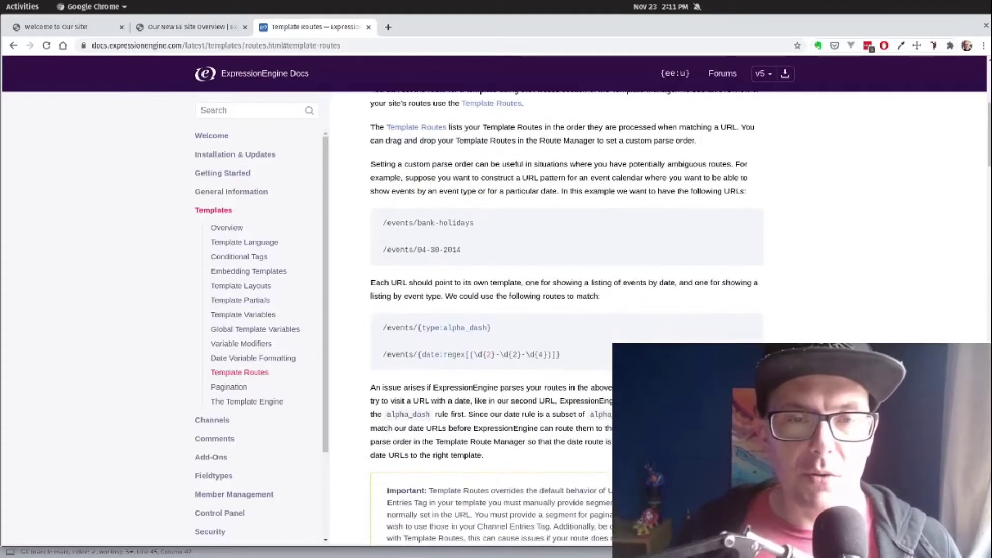
pyautogui.scroll(-12, 804, 284)
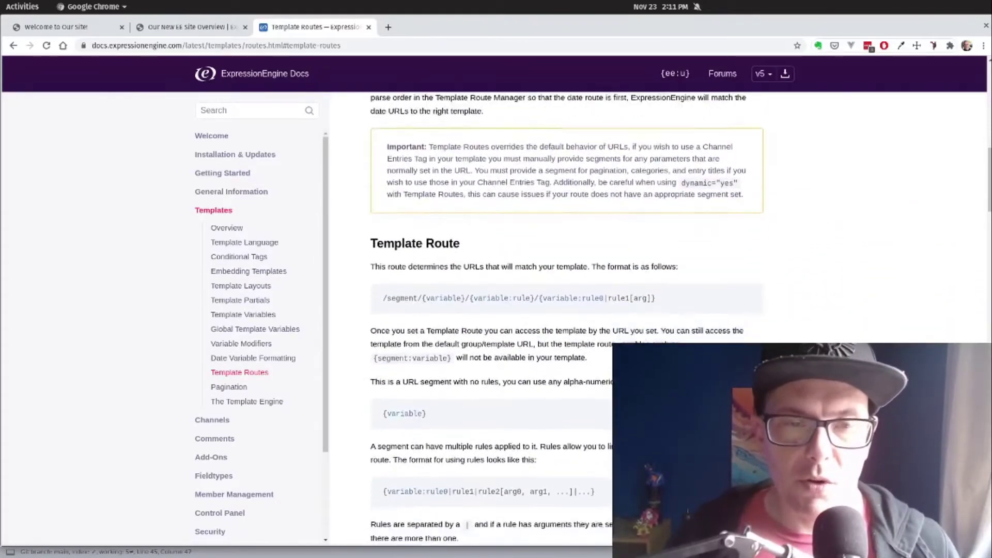
pyautogui.scroll(-3, 566, 310)
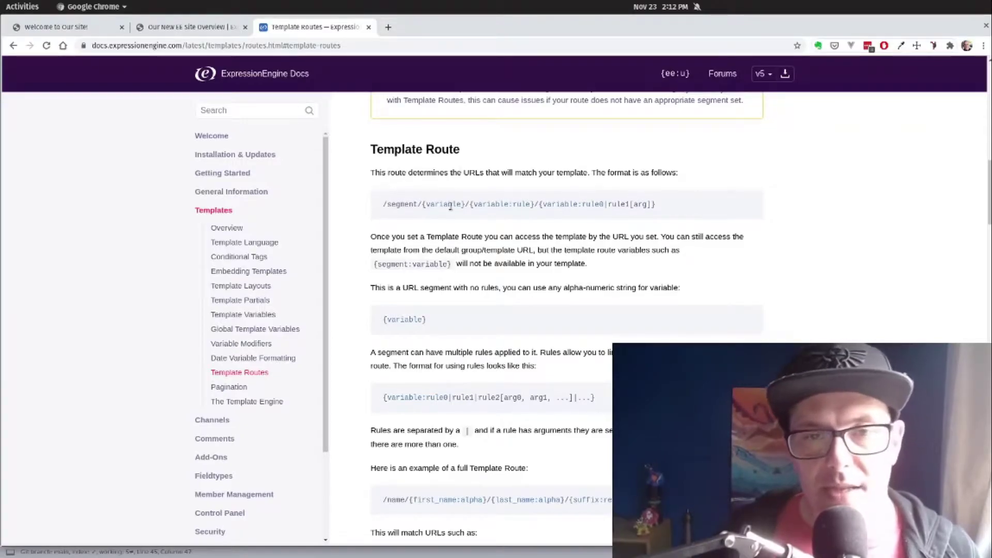
pyautogui.scroll(-5, 555, 234)
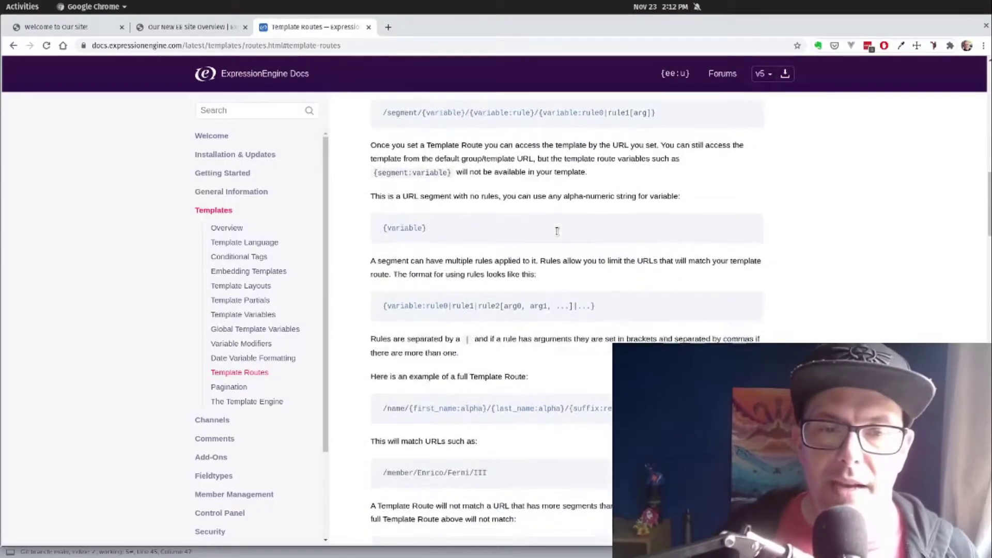
pyautogui.scroll(-2, 556, 235)
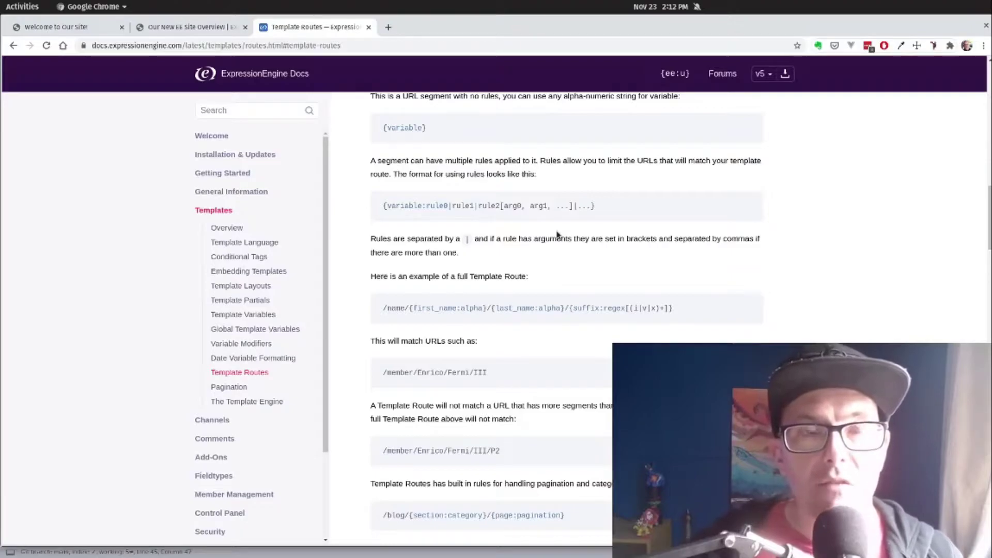
pyautogui.scroll(-3, 557, 234)
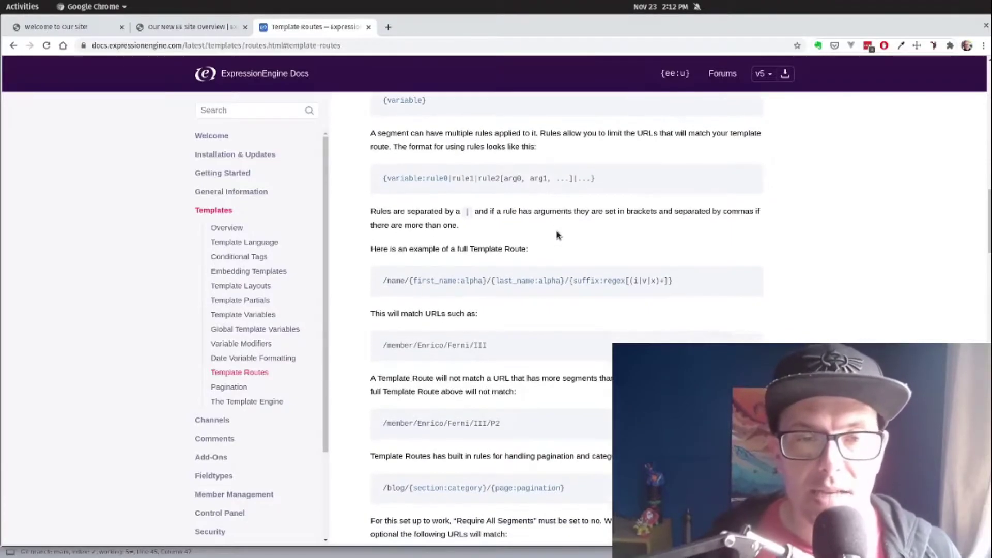
pyautogui.moveTo(384, 226); pyautogui.dragTo(739, 247)
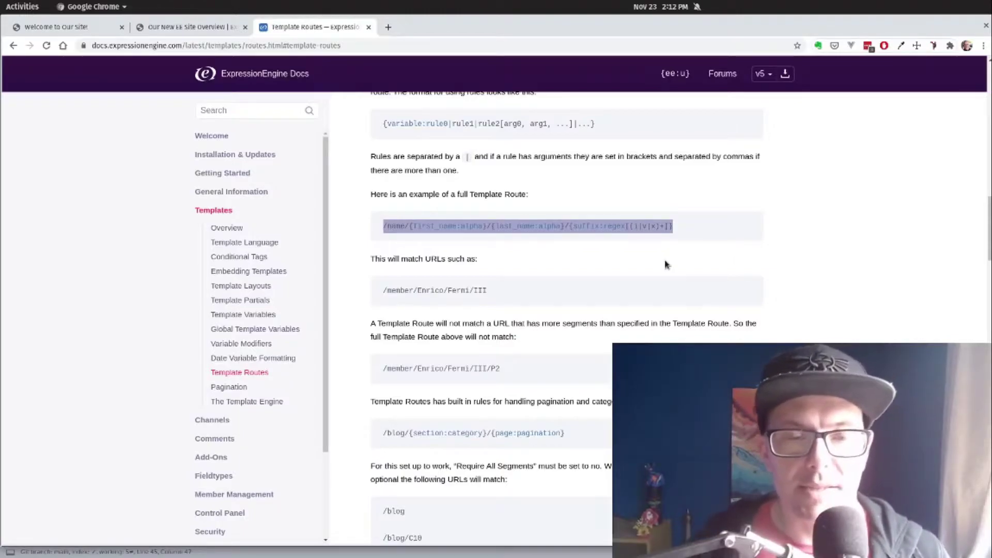
pyautogui.moveTo(548, 202); pyautogui.dragTo(486, 181)
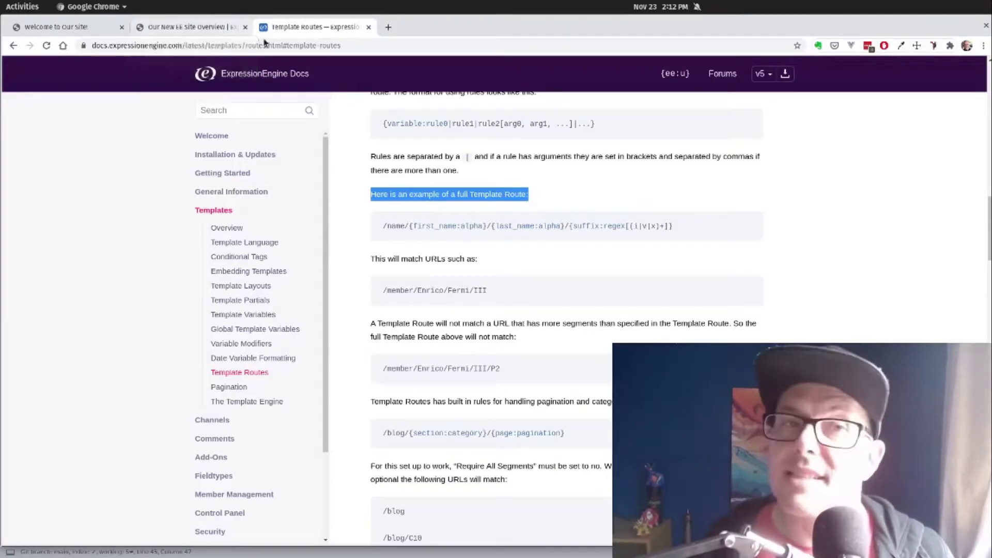
# - In the control panel, go to Developer > Templates, close the docs tab, and open Template Routes
pyautogui.click(222, 29)
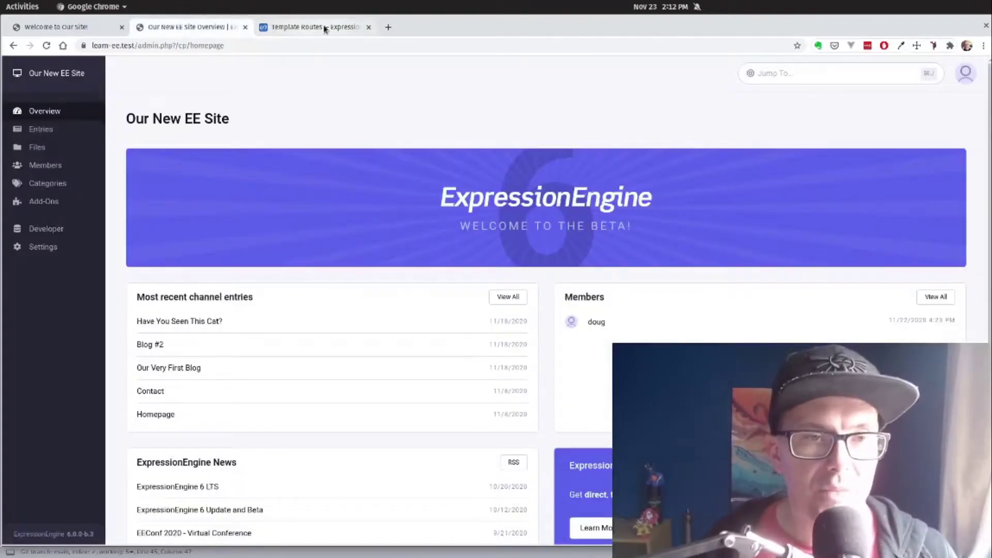
pyautogui.moveTo(73, 231)
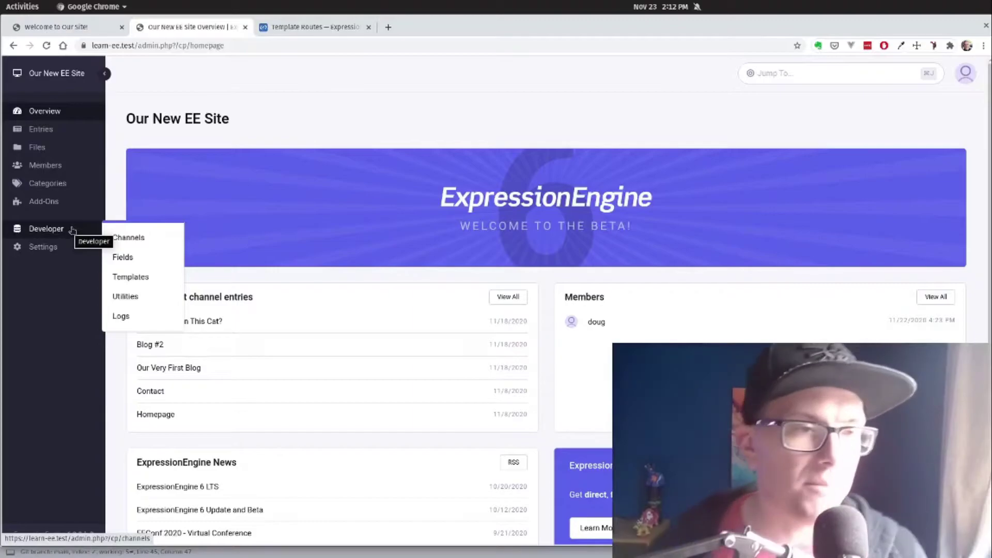
pyautogui.click(133, 276)
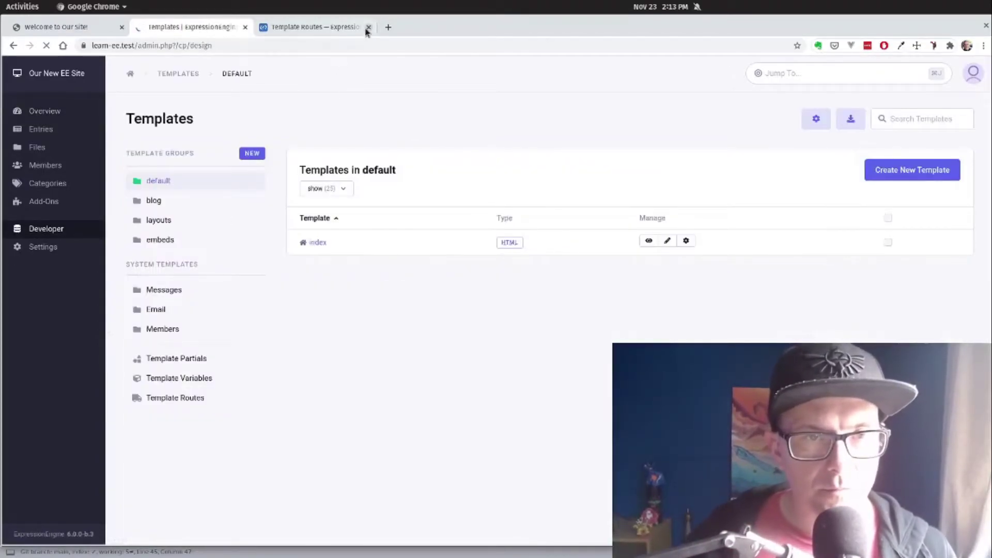
pyautogui.click(368, 27)
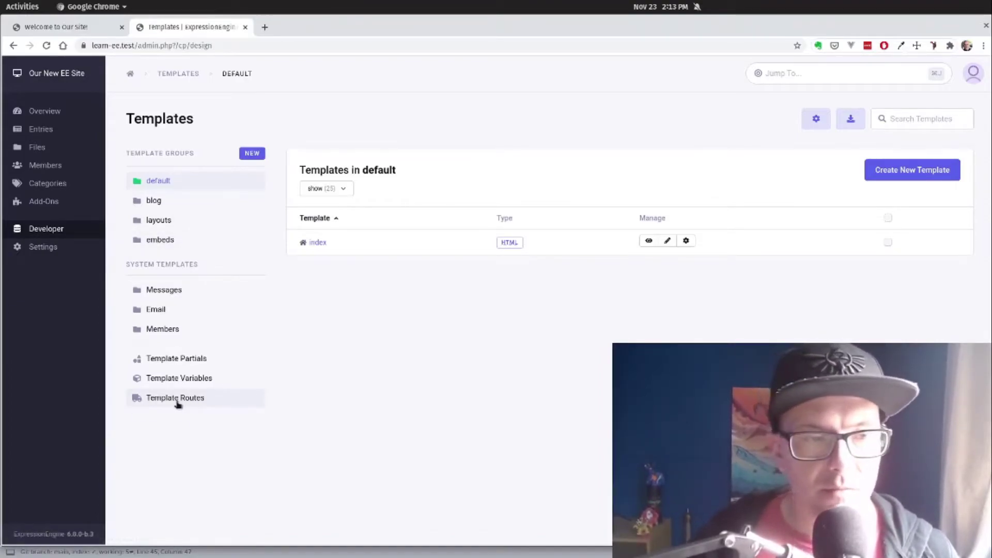
pyautogui.click(179, 405)
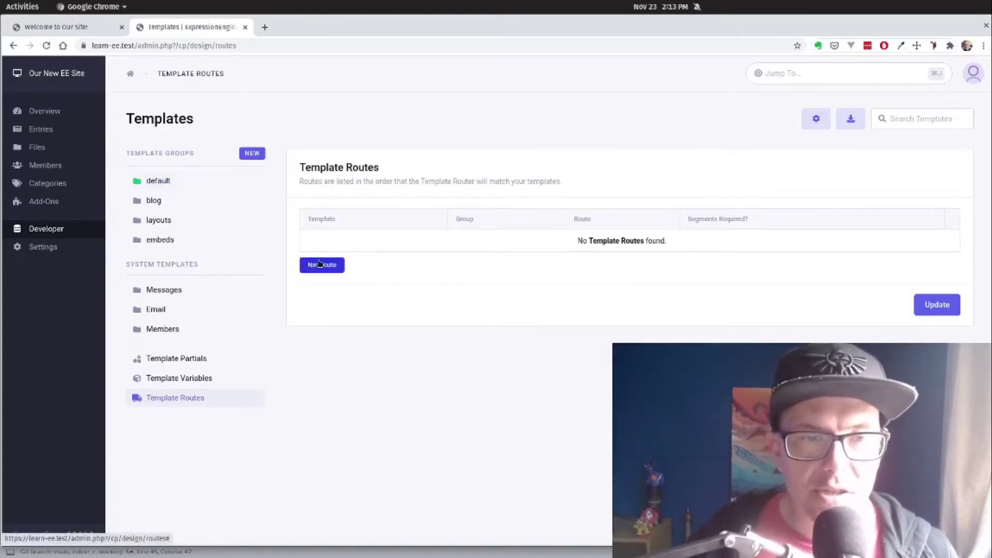
# - Add a blog/entry route with pattern /blog/{url_title:regex[(((?!(P\d+|category\/)).)+)]}
pyautogui.click(319, 264)
pyautogui.click(339, 244)
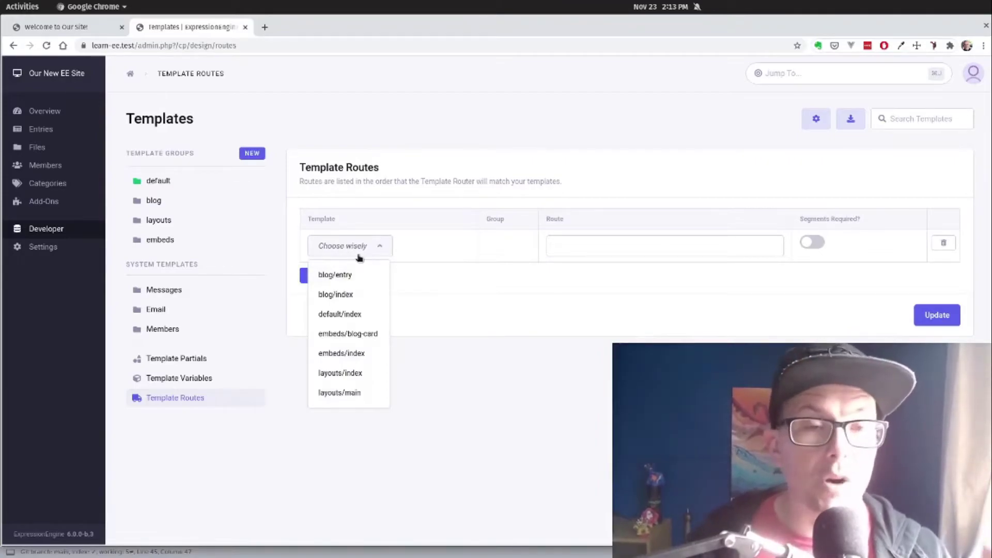
pyautogui.click(353, 276)
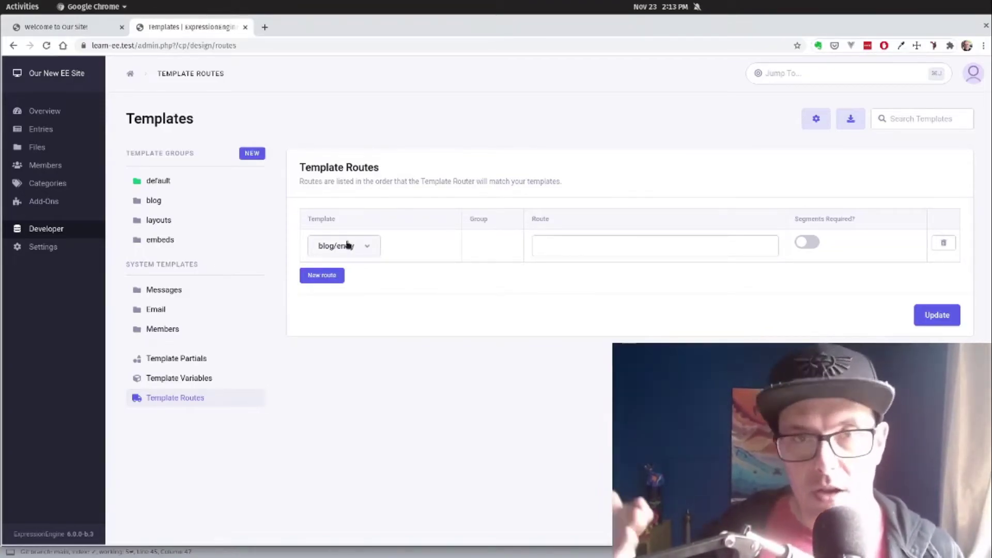
pyautogui.click(559, 248)
pyautogui.press('Down')
pyautogui.press('Down')
pyautogui.press('Down')
pyautogui.press('Return')
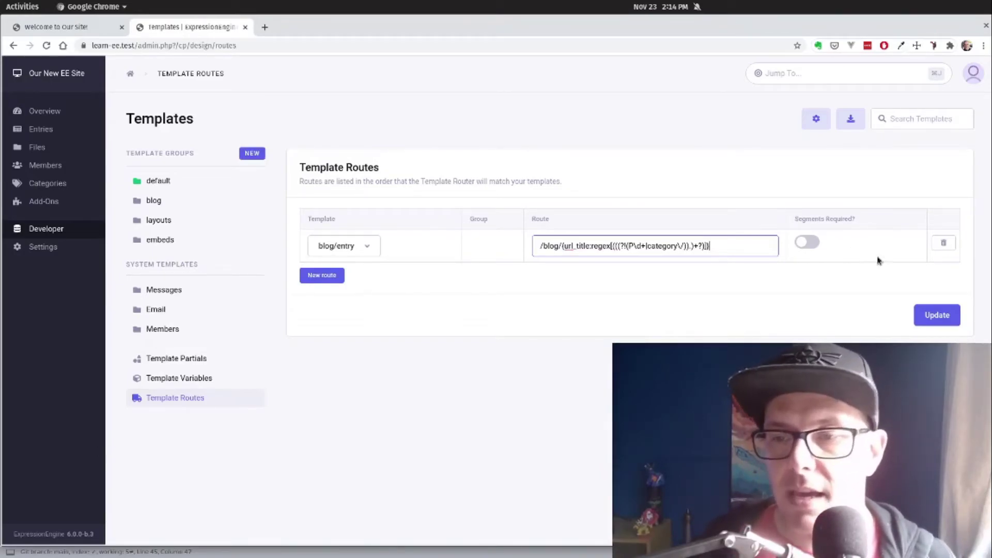
# - Save the route and load learn-ee.test/blog/have-you-seen-this-cat in a new tab
pyautogui.click(928, 317)
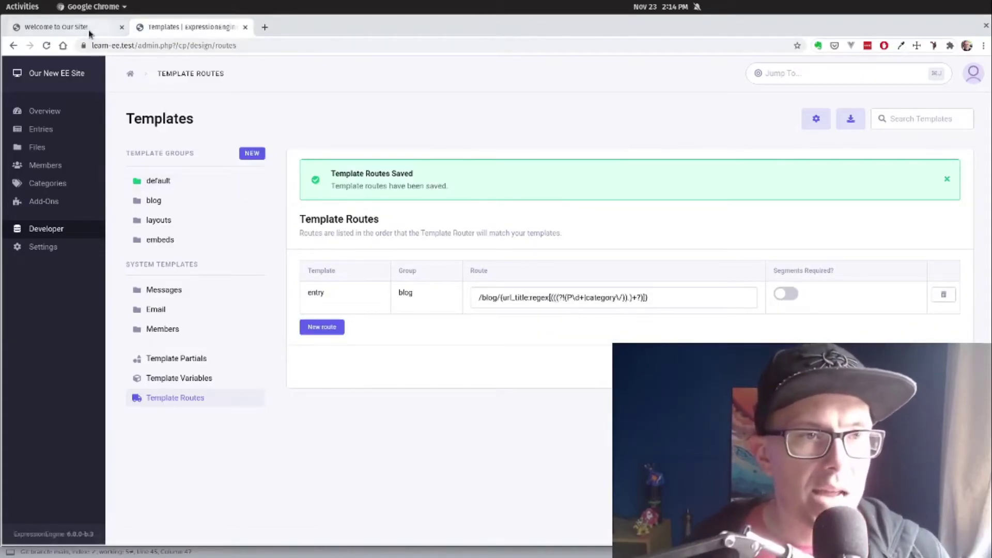
pyautogui.click(114, 32)
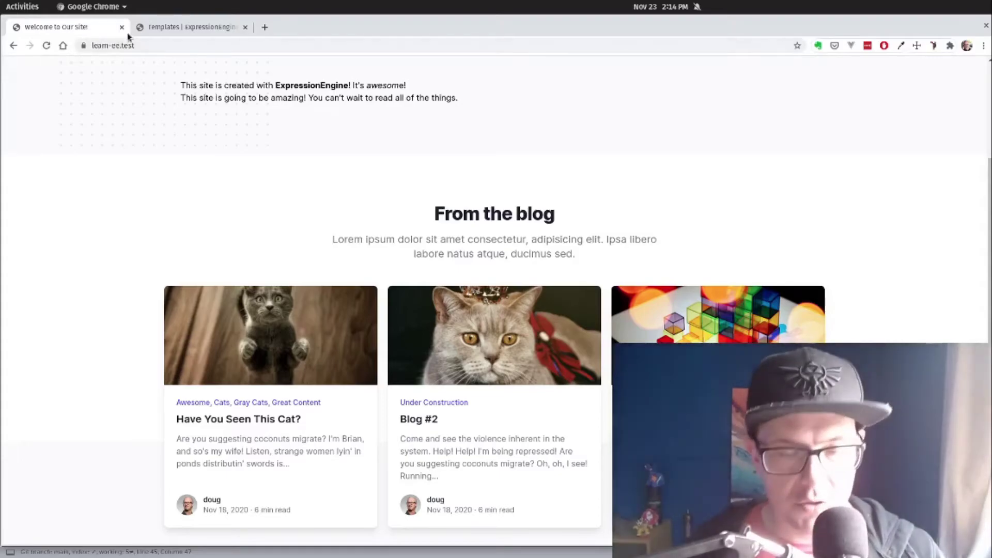
pyautogui.hotkey('ctrl', 't')
pyautogui.write('learn-ee.test/blog')
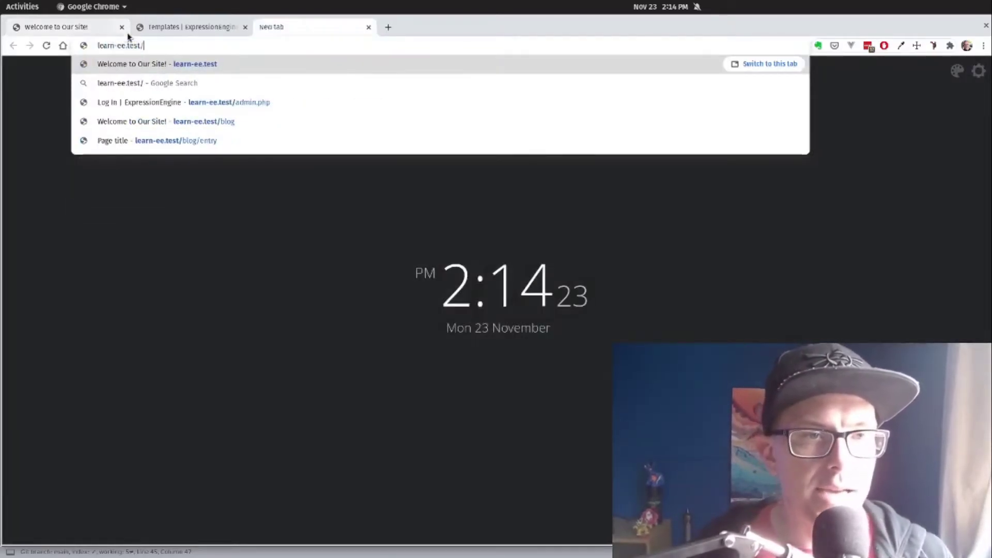
pyautogui.press('Down')
pyautogui.press('Down')
pyautogui.press('Down')
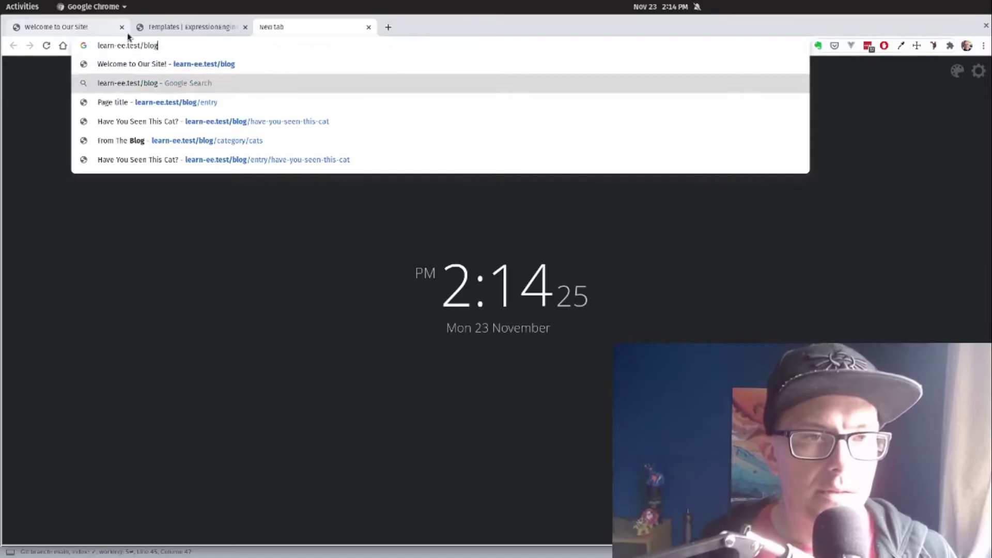
pyautogui.press('Return')
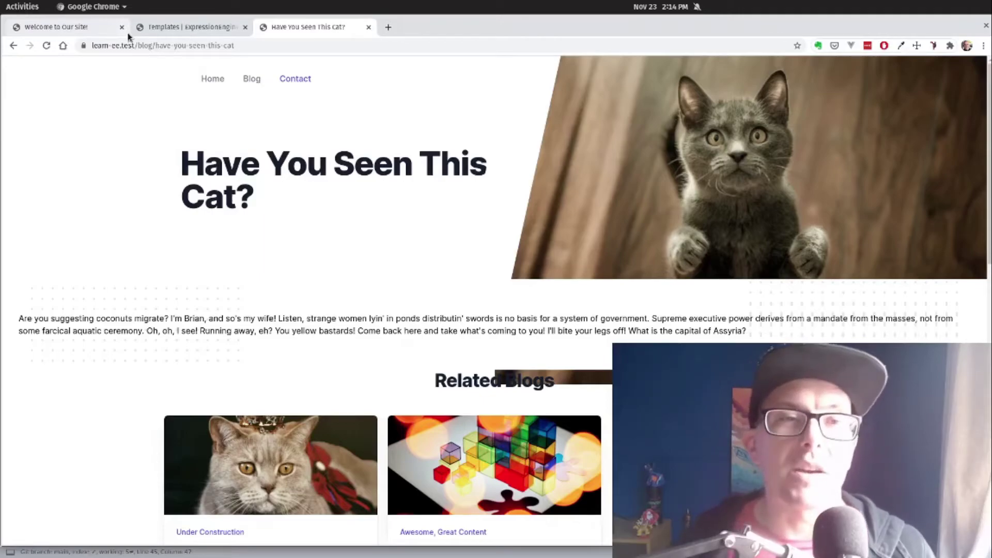
# - Close the cat entry tab and reload the homepage to check its From the blog cards
pyautogui.click(158, 45)
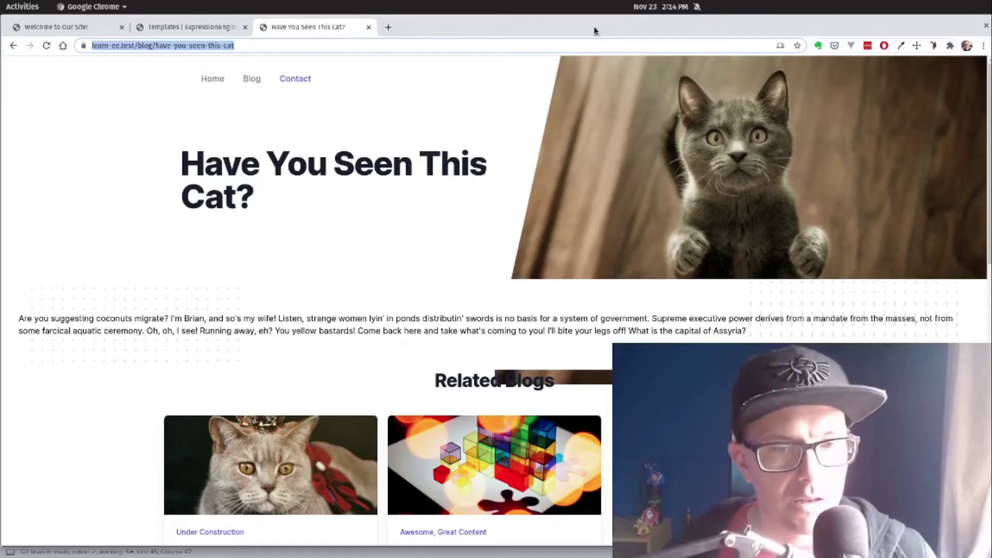
pyautogui.click(368, 27)
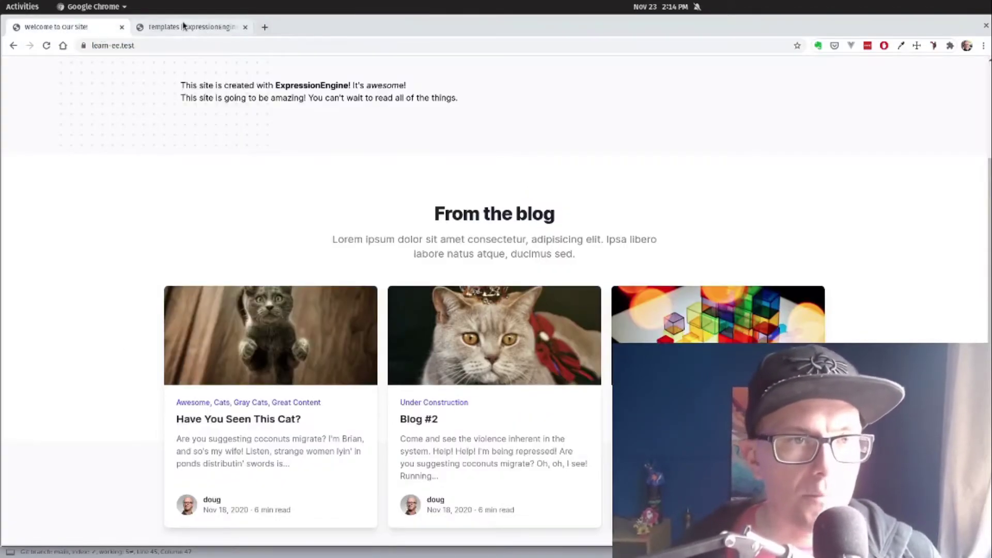
pyautogui.scroll(-1, 371, 179)
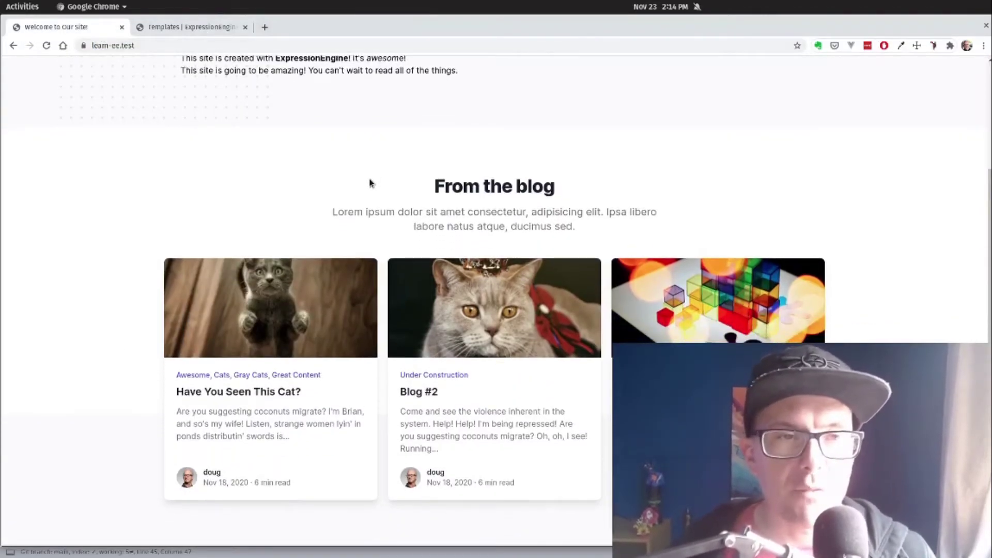
pyautogui.hotkey('ctrl', 'r')
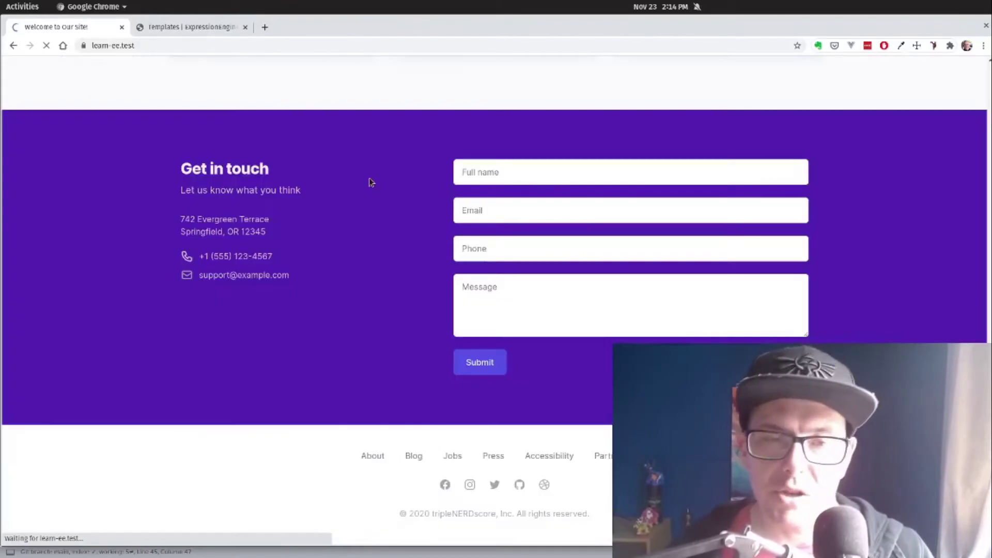
pyautogui.scroll(-5, 370, 181)
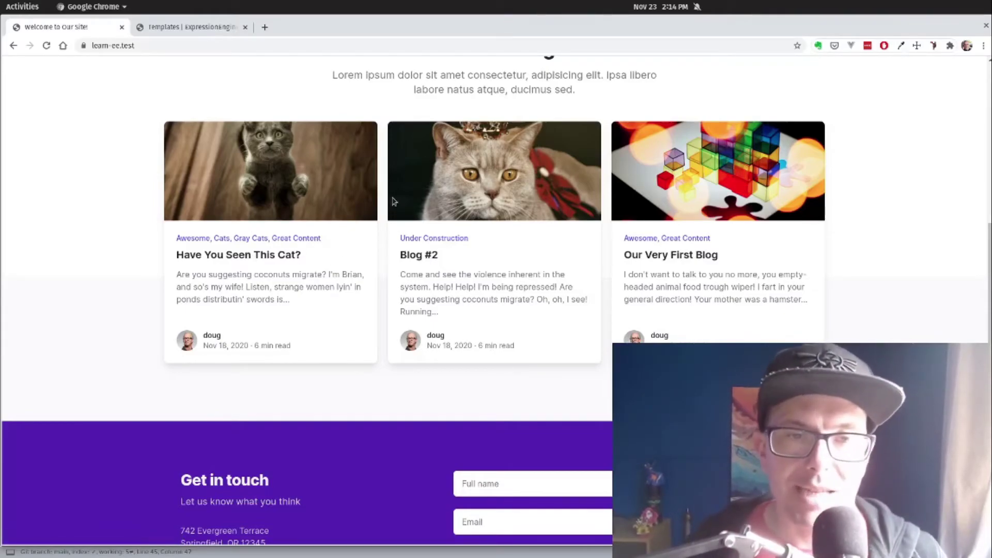
pyautogui.press('super')
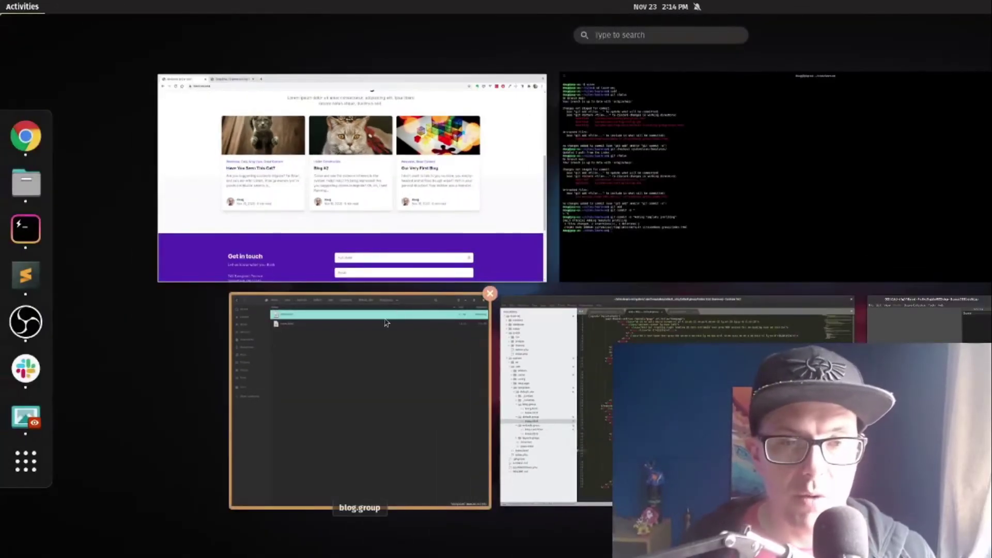
# - In Sublime Text, close blog.group's index.html and select the embed's url_title parameter line
pyautogui.click(671, 403)
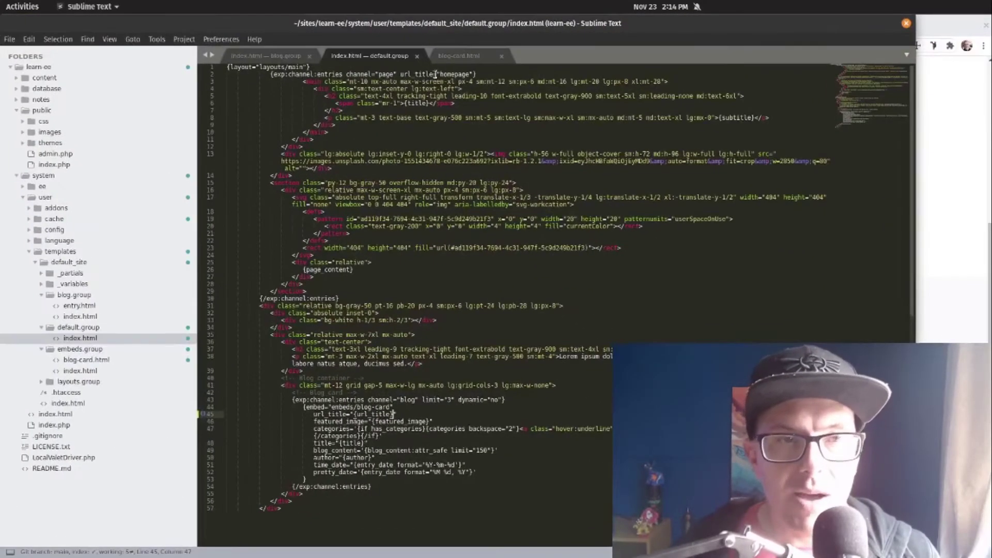
pyautogui.click(309, 56)
pyautogui.click(354, 298)
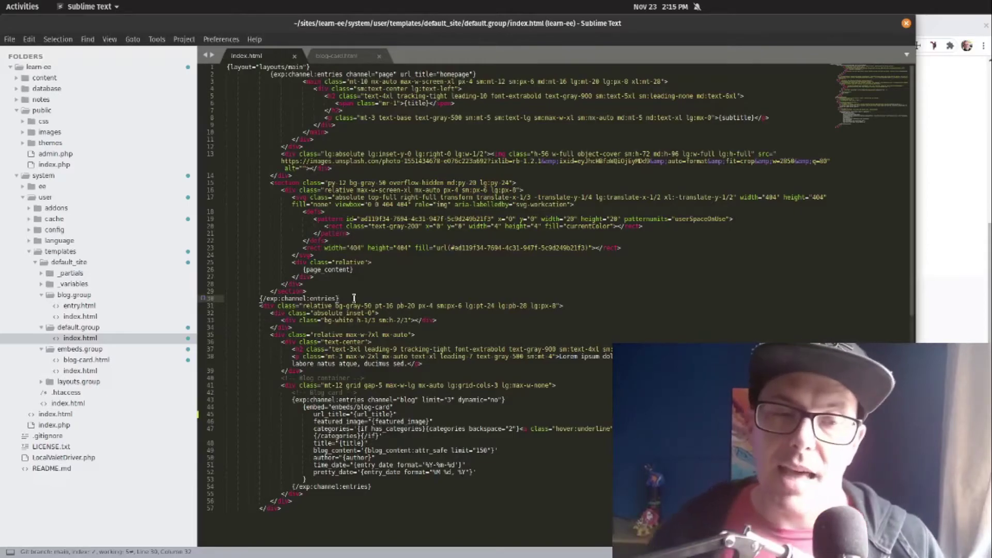
pyautogui.click(346, 415)
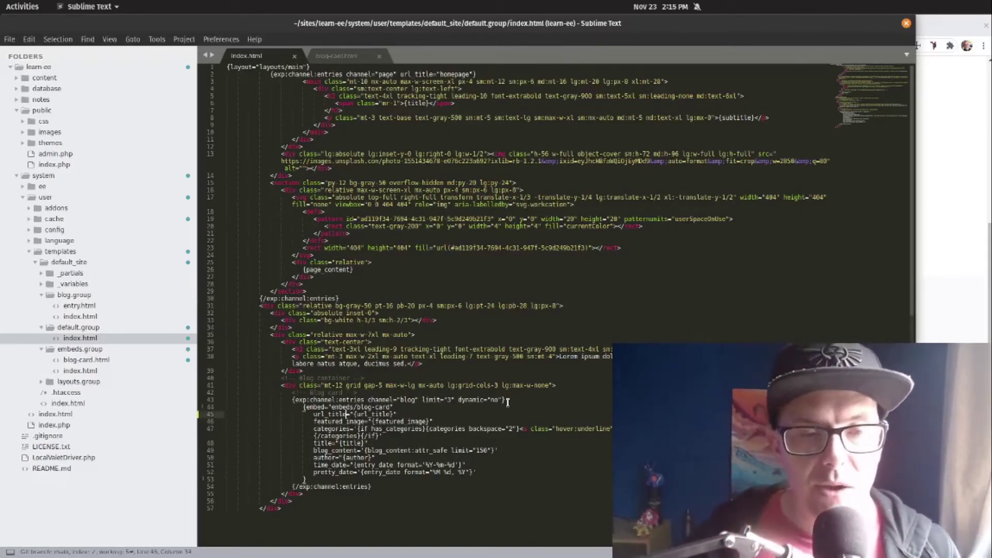
pyautogui.hotkey('shift', 'End')
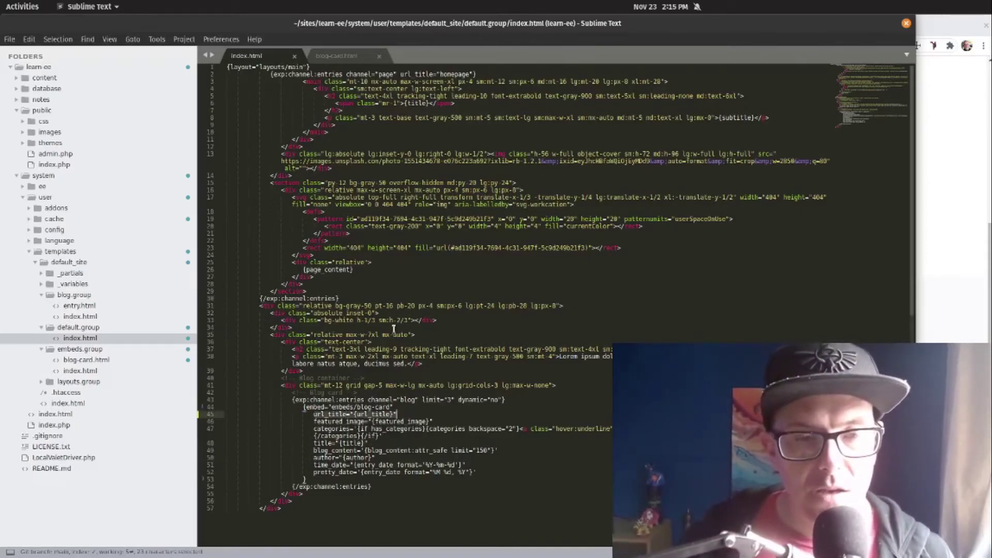
# - Open blog-card.html, enlarge the font twice, and put the caret at the card link's href value
pyautogui.click(349, 54)
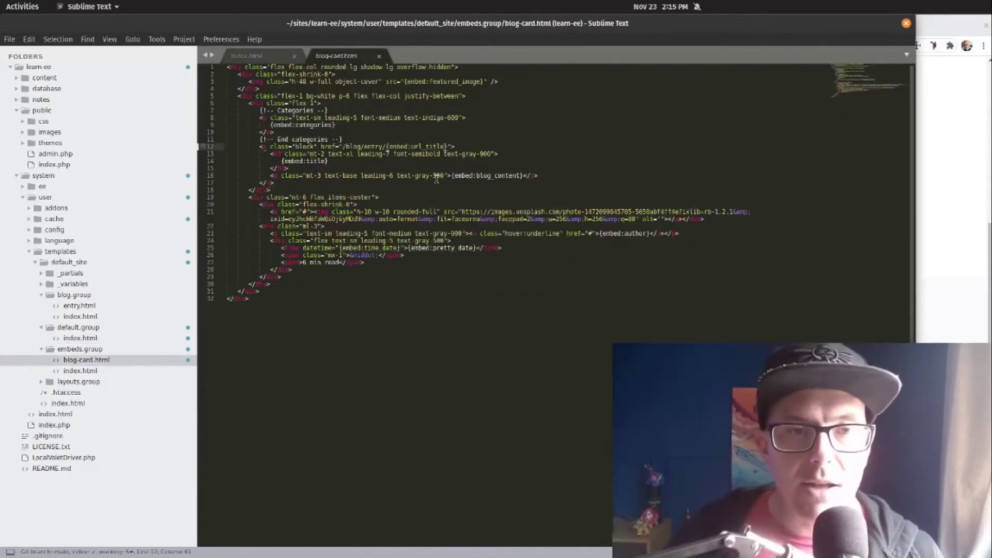
pyautogui.click(349, 146)
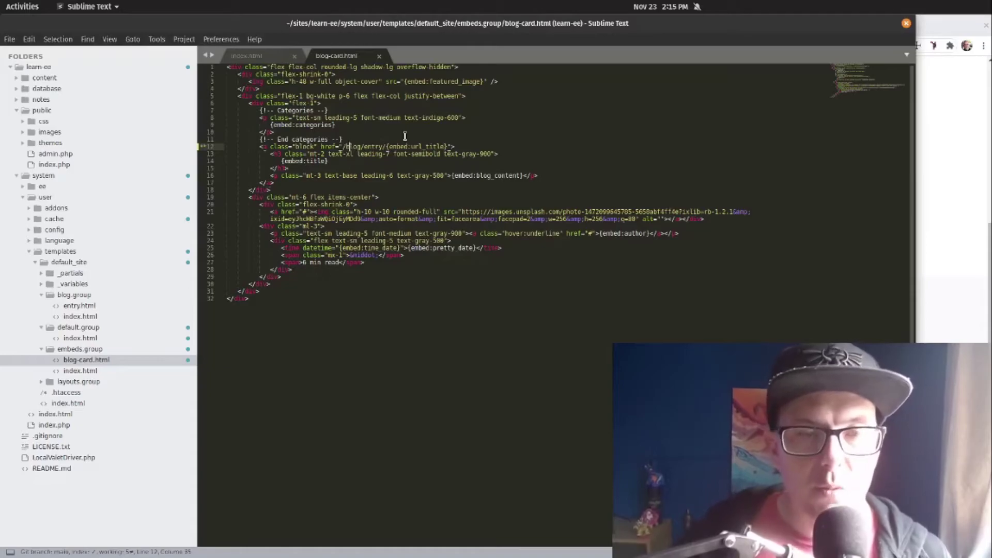
pyautogui.hotkey('ctrl', '=')
pyautogui.hotkey('ctrl', '=')
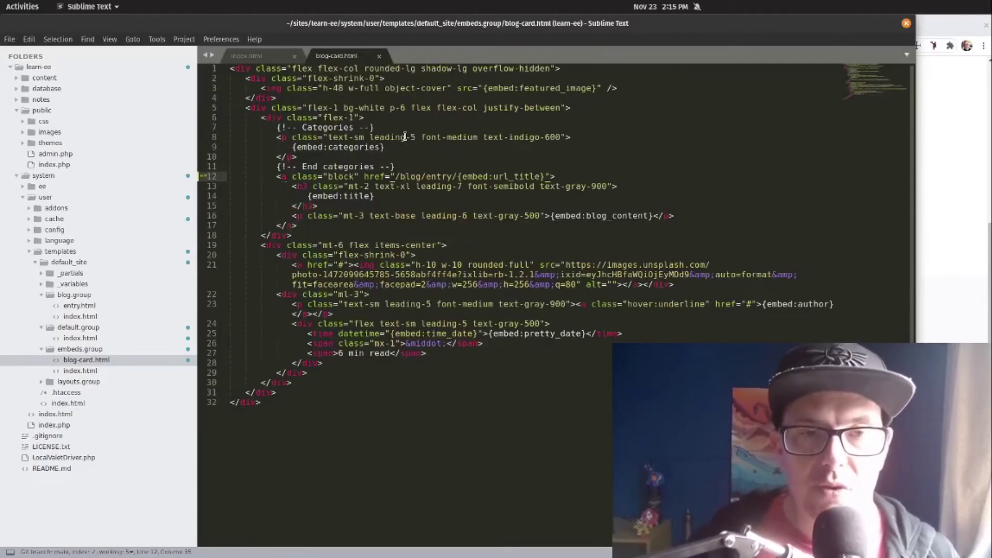
pyautogui.hotkey('ctrl', '=')
pyautogui.hotkey('ctrl', 'shift', 'a')
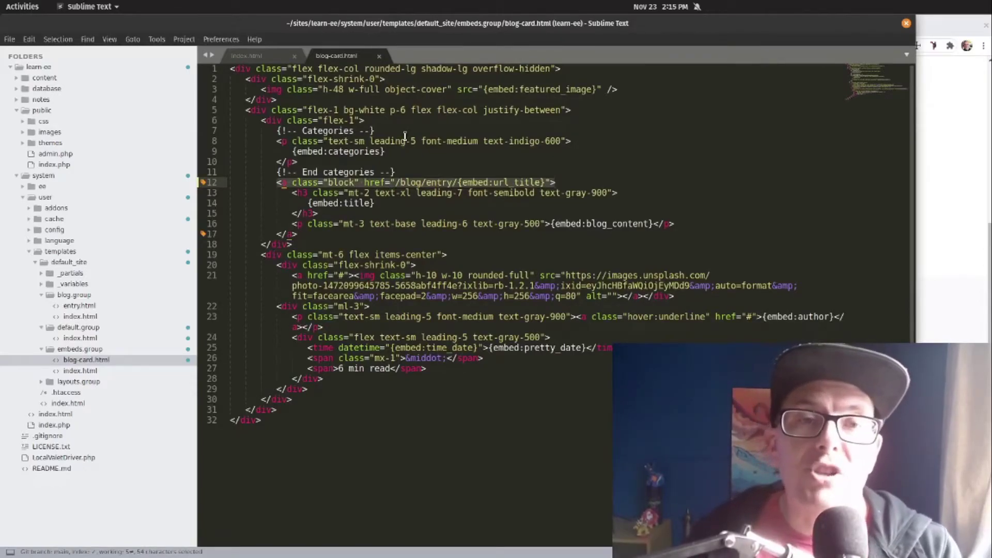
pyautogui.press('Left')
pyautogui.hotkey('ctrl', 'Right')
pyautogui.hotkey('ctrl', 'Right')
pyautogui.hotkey('ctrl', 'Right')
pyautogui.hotkey('ctrl', 'Right')
pyautogui.hotkey('ctrl', 'Right')
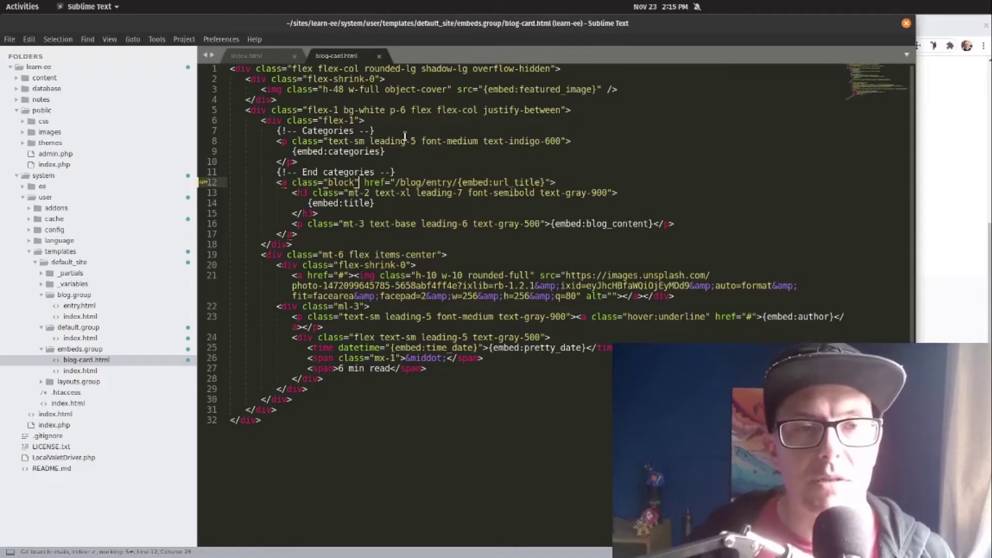
pyautogui.hotkey('ctrl', 'Left')
pyautogui.hotkey('ctrl', 'Left')
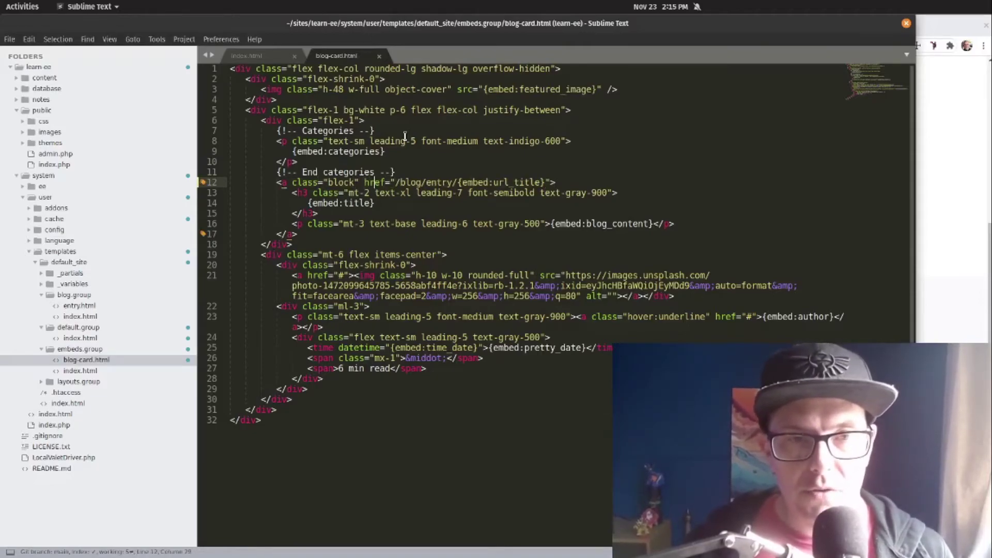
pyautogui.press('Right')
pyautogui.press('Right')
pyautogui.press('Right')
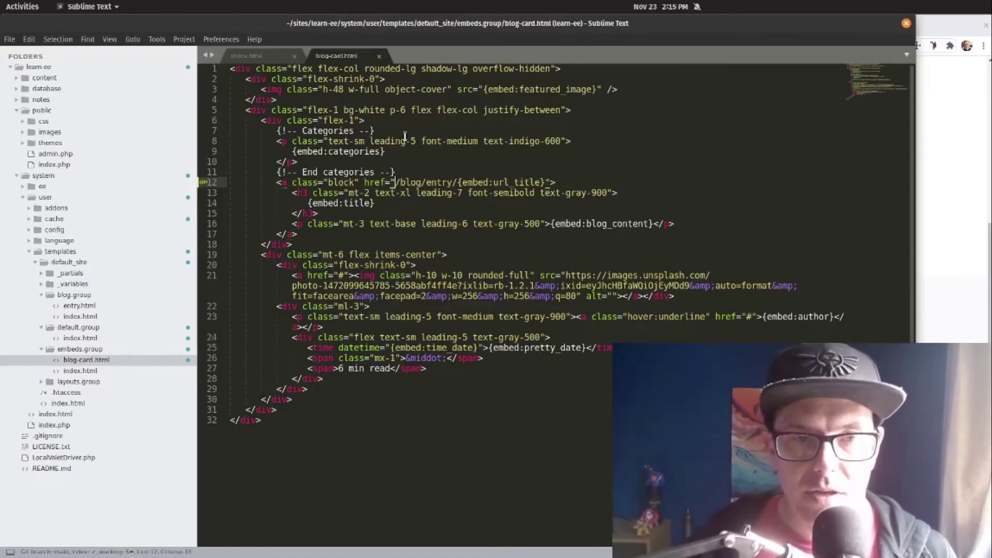
# - Replace the card link href with {route='blog/entry' url_title='{embed:url_title}'} and save
pyautogui.hotkey('shift', 'End')
pyautogui.hotkey('shift', 'Left')
pyautogui.hotkey('shift', 'Left')
pyautogui.press('BackSpace')
pyautogui.write('{')
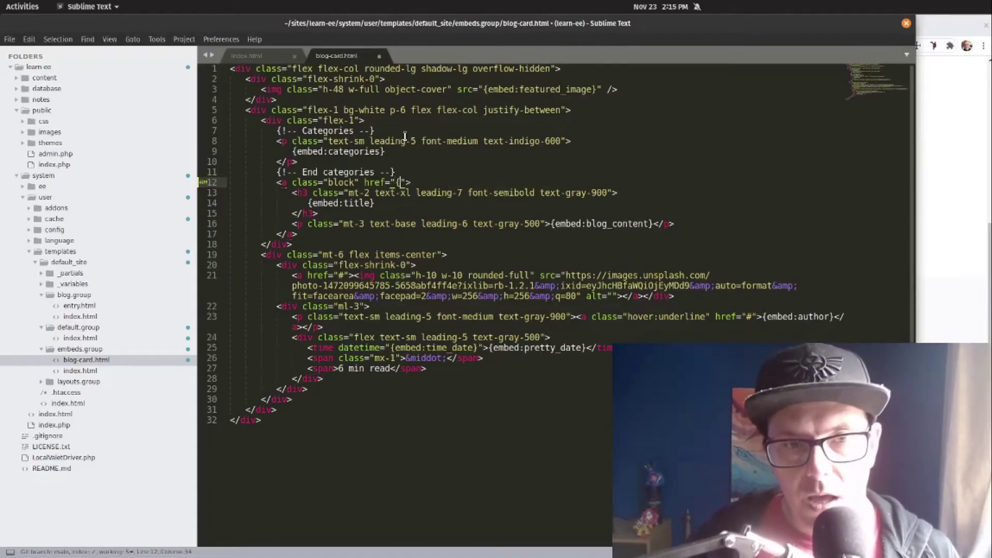
pyautogui.write("route='")
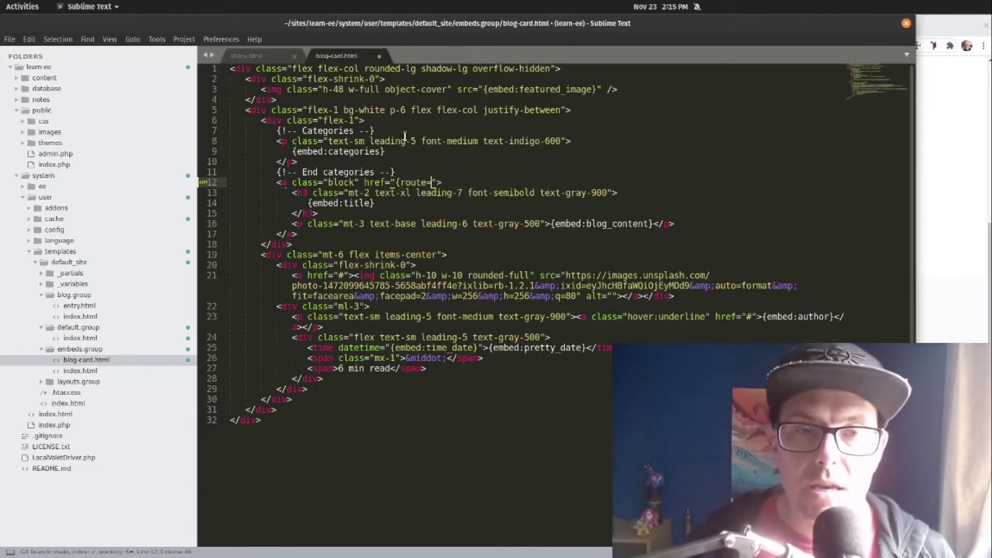
pyautogui.write('blog/entry')
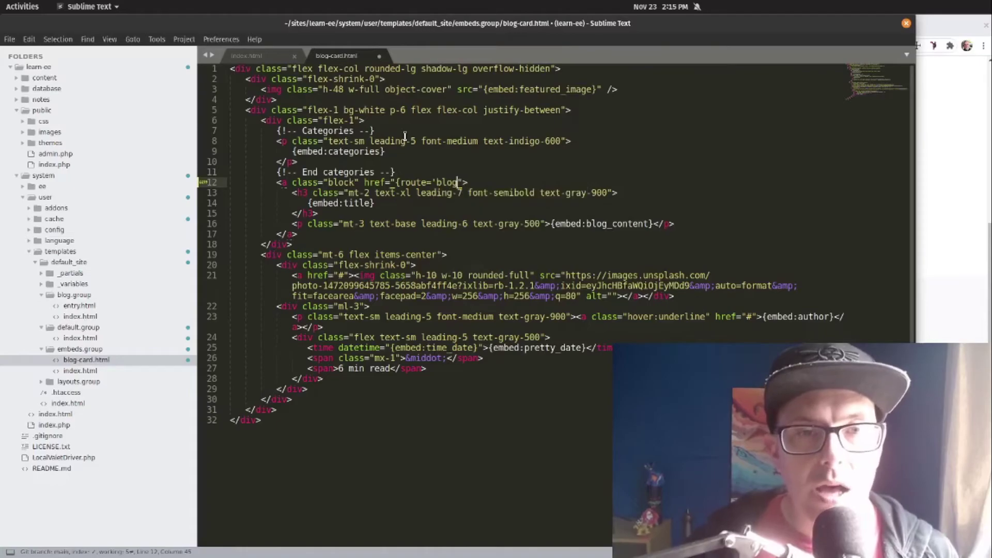
pyautogui.write("'")
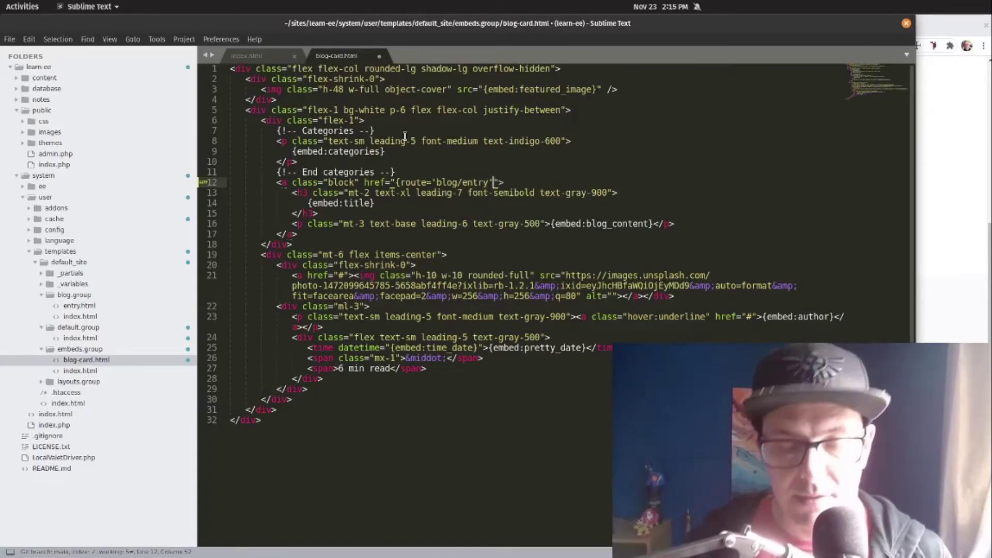
pyautogui.write(' url_titl')
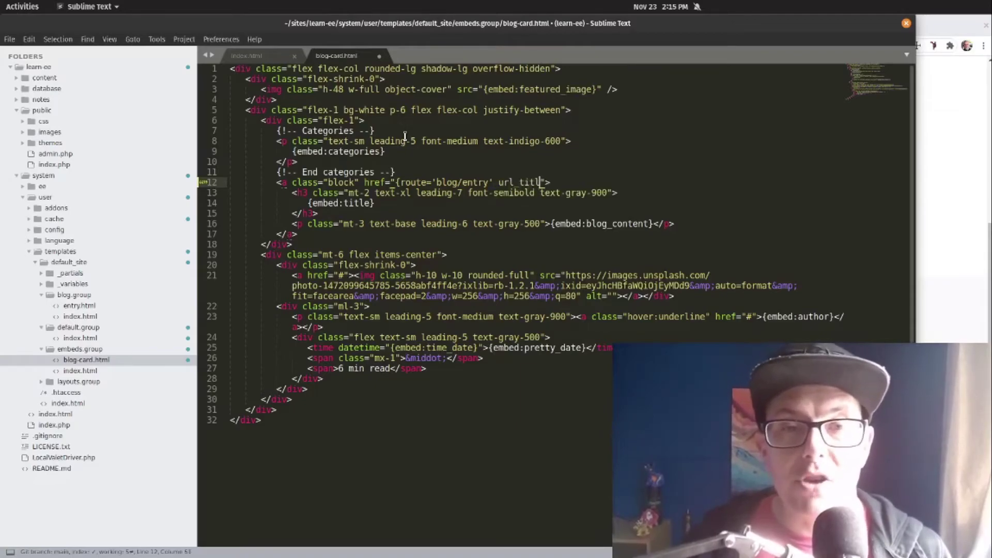
pyautogui.write("e=''")
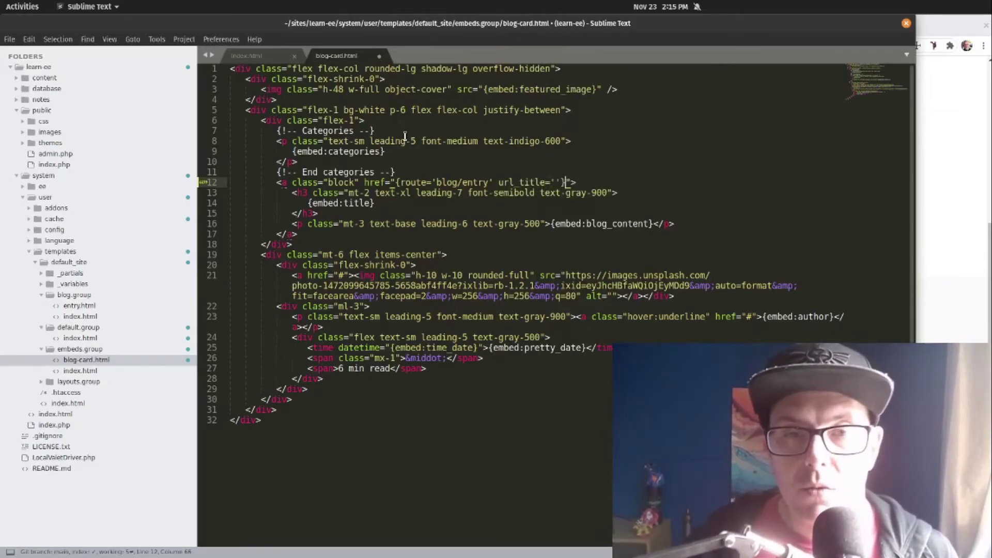
pyautogui.write('{embed:url')
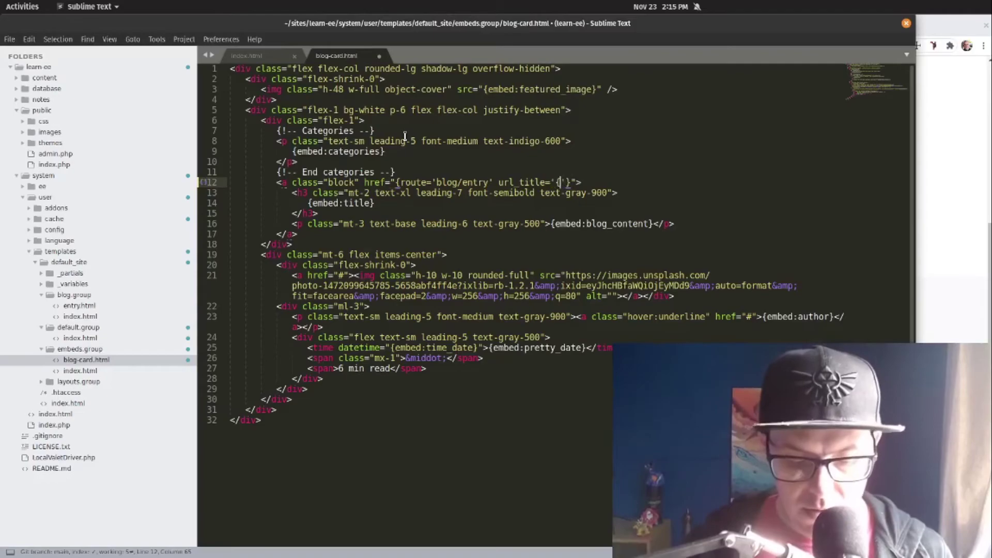
pyautogui.write('_title}')
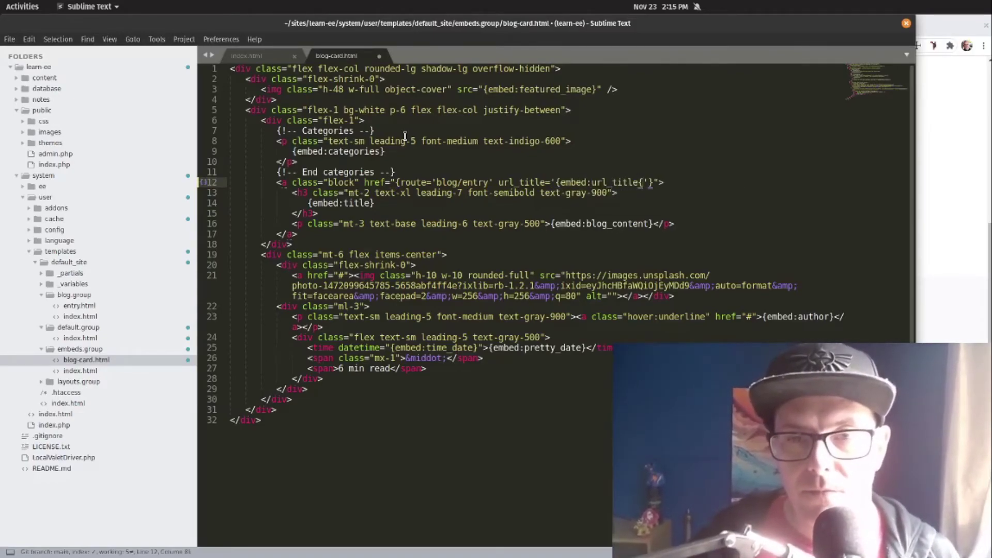
pyautogui.press('BackSpace')
pyautogui.write('}')
pyautogui.hotkey('ctrl', 's')
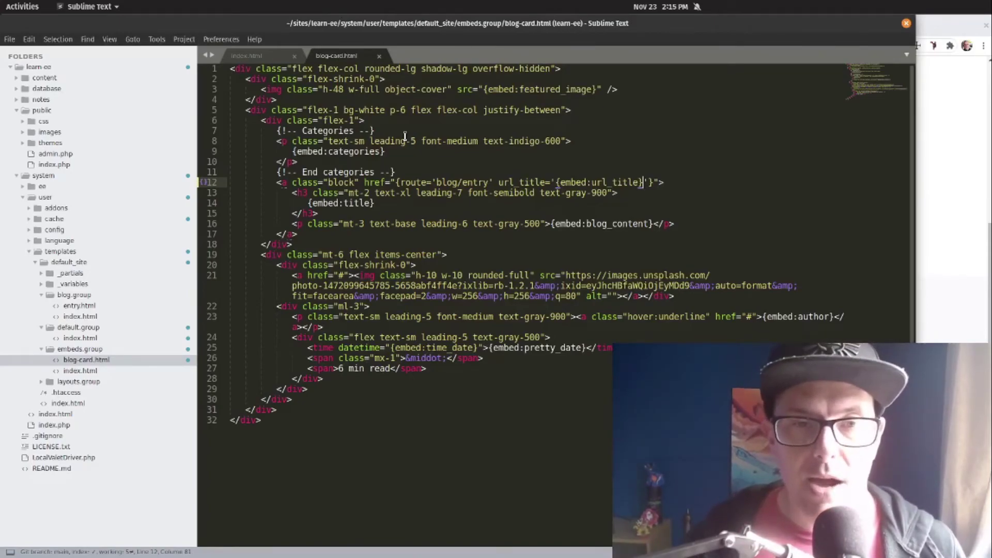
pyautogui.hotkey('ctrl', 's')
# - Return to the homepage index.html and place the caret at its url_title value
pyautogui.hotkey('ctrl', 'pageup')
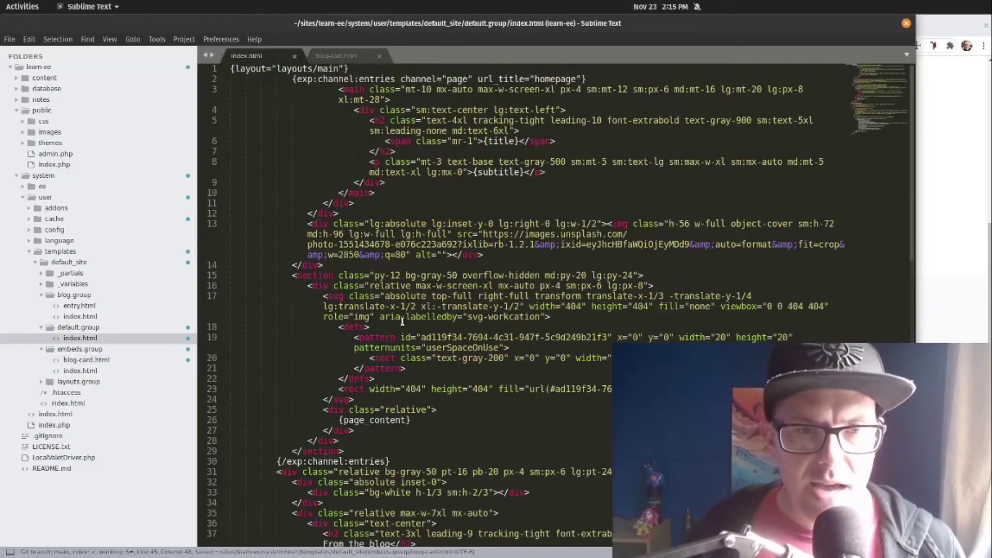
pyautogui.scroll(-10, 402, 321)
pyautogui.click(411, 203)
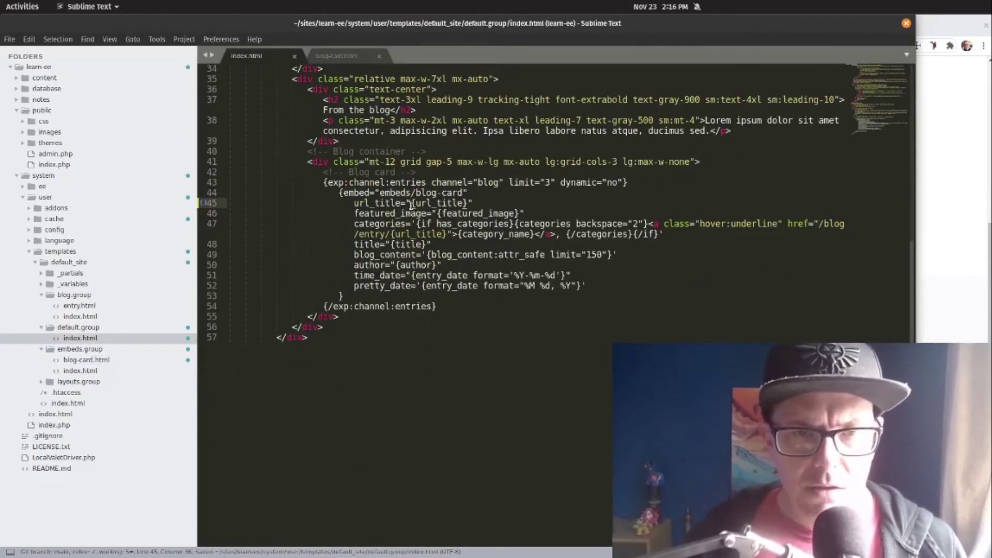
# - Test the rebuilt card links, opening Blog #2 and Have You Seen This Cat? in a new tab
pyautogui.hotkey('alt', 'Tab')
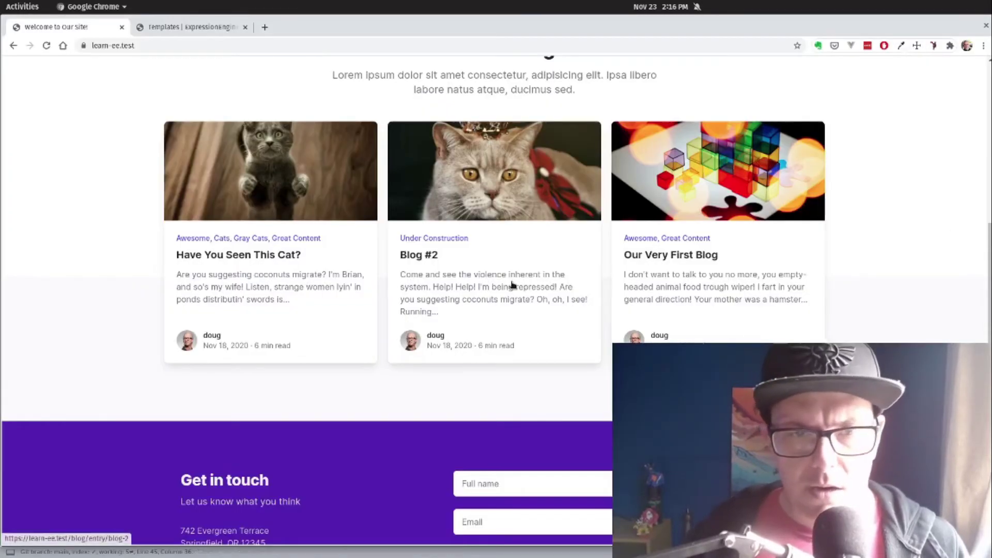
pyautogui.click(511, 284)
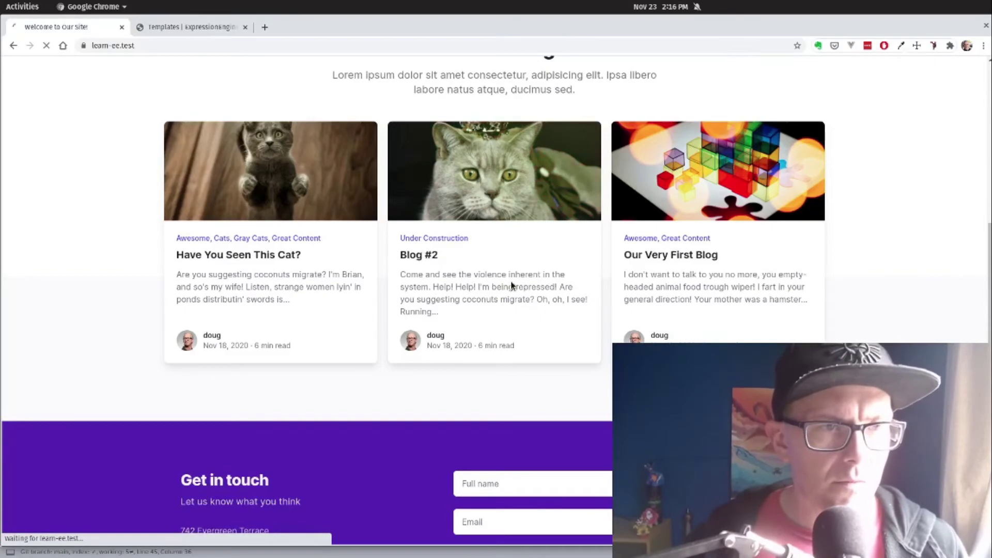
pyautogui.click(246, 258)
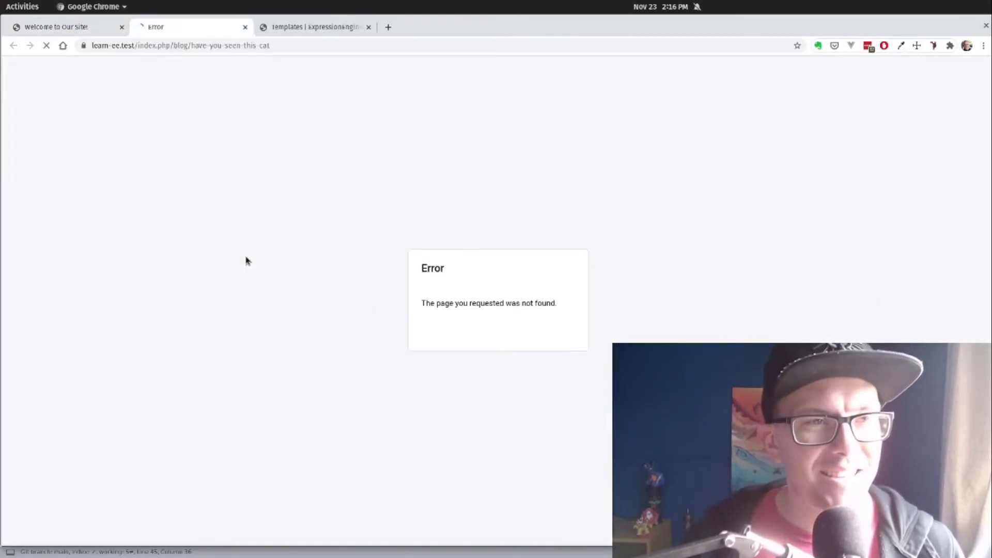
# - Remove index.php/ from the cat entry's address and load learn-ee.test/blog/have-you-seen-this-cat
pyautogui.hotkey('ctrl', 'l')
pyautogui.press('BackSpace')
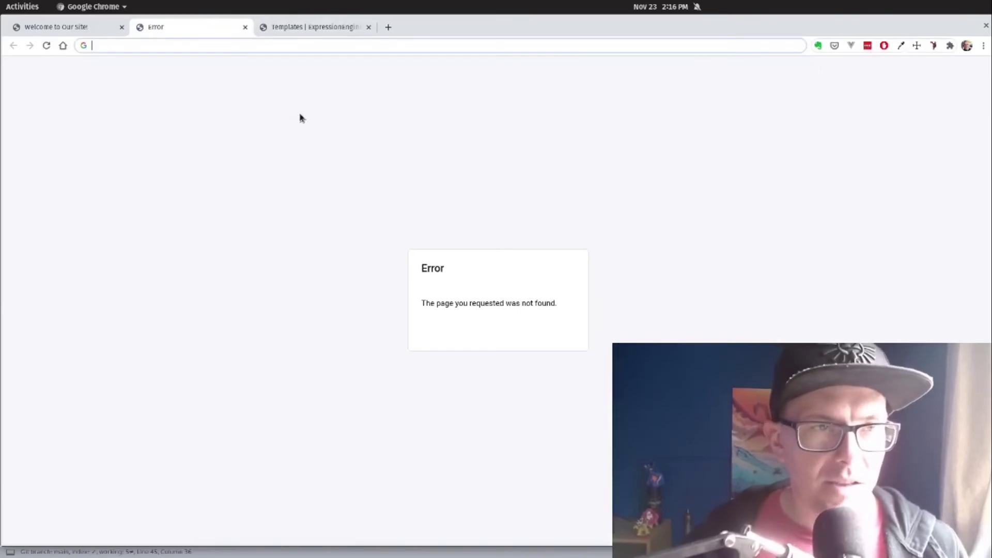
pyautogui.press('Escape')
pyautogui.hotkey('ctrl', 'Left')
pyautogui.hotkey('ctrl', 'Left')
pyautogui.hotkey('ctrl', 'Left')
pyautogui.hotkey('ctrl', 'Left')
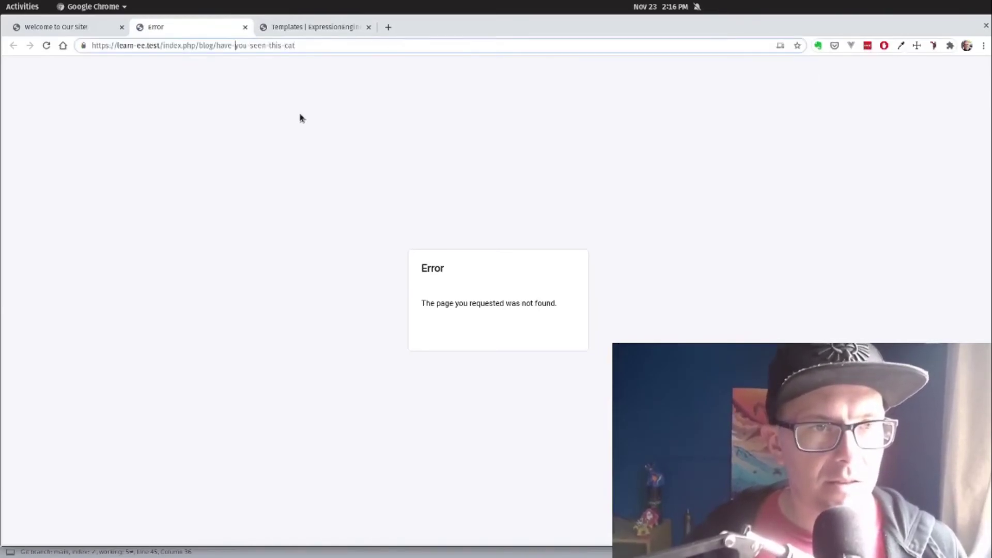
pyautogui.press('BackSpace')
pyautogui.press('BackSpace')
pyautogui.press('BackSpace')
pyautogui.press('BackSpace')
pyautogui.press('BackSpace')
pyautogui.press('BackSpace')
pyautogui.press('BackSpace')
pyautogui.press('BackSpace')
pyautogui.press('BackSpace')
pyautogui.press('BackSpace')
pyautogui.press('Return')
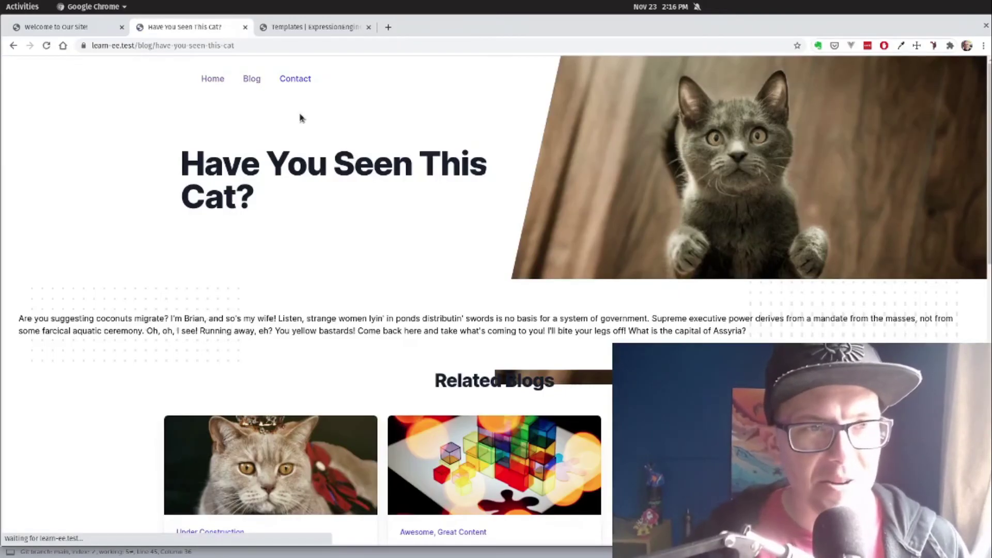
pyautogui.hotkey('ctrl', 'pageup')
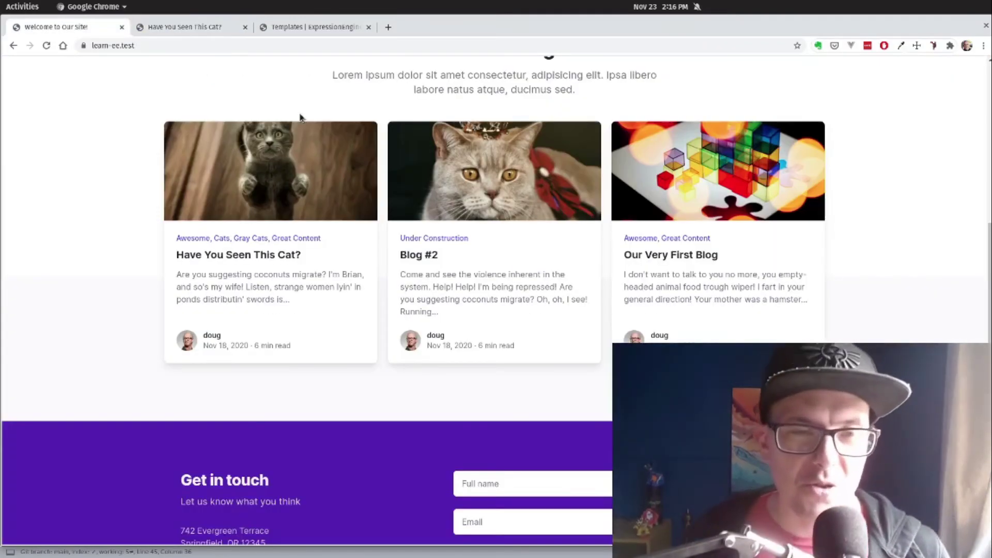